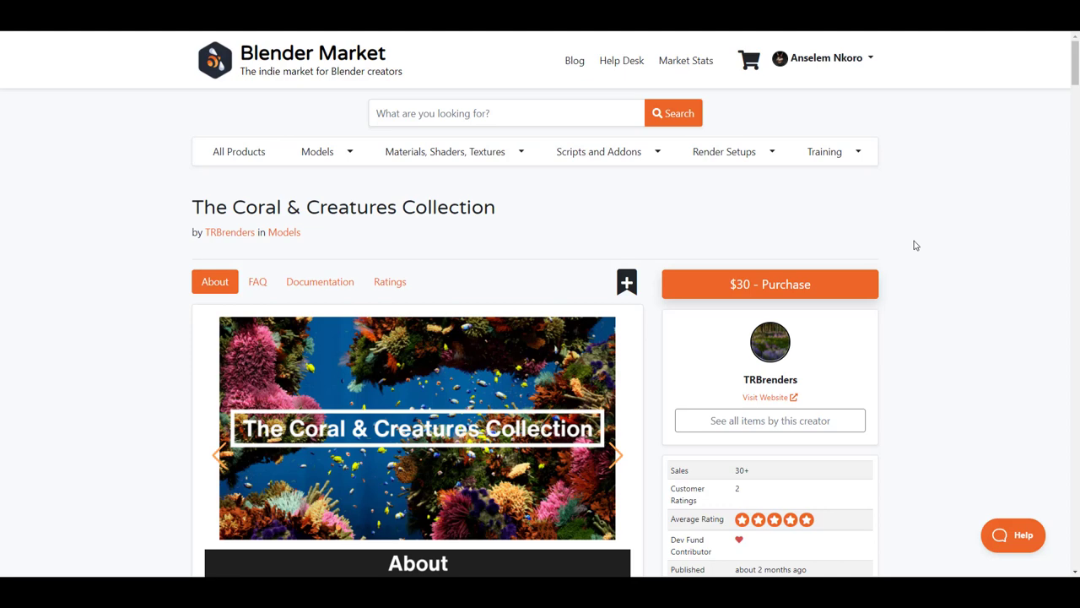
- Scroll through the interface and deselect the default cube
scroll(801, 347, down, 3)
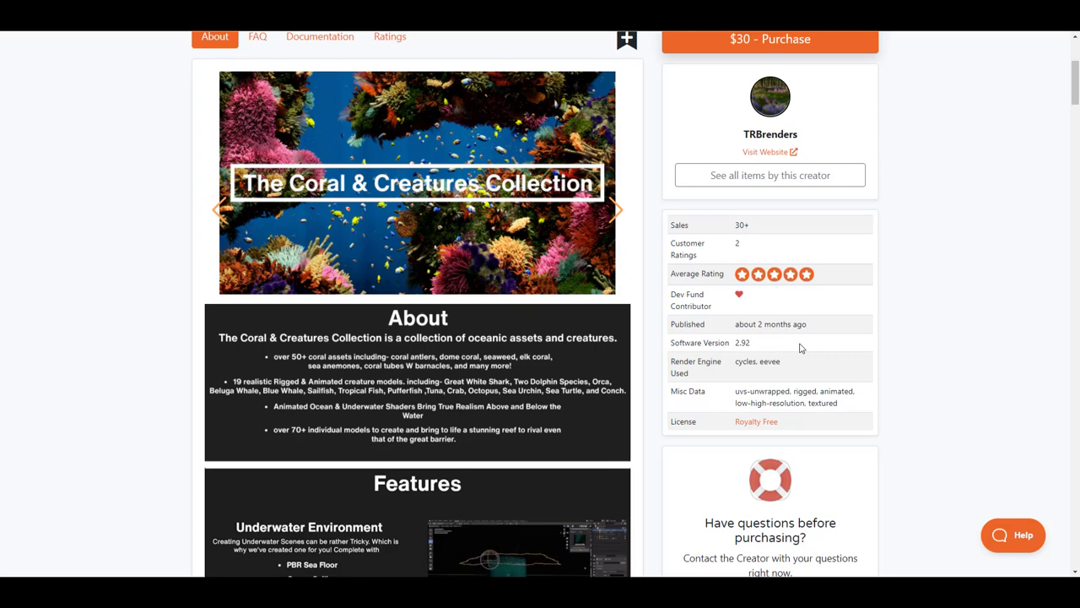
scroll(783, 365, down, 2)
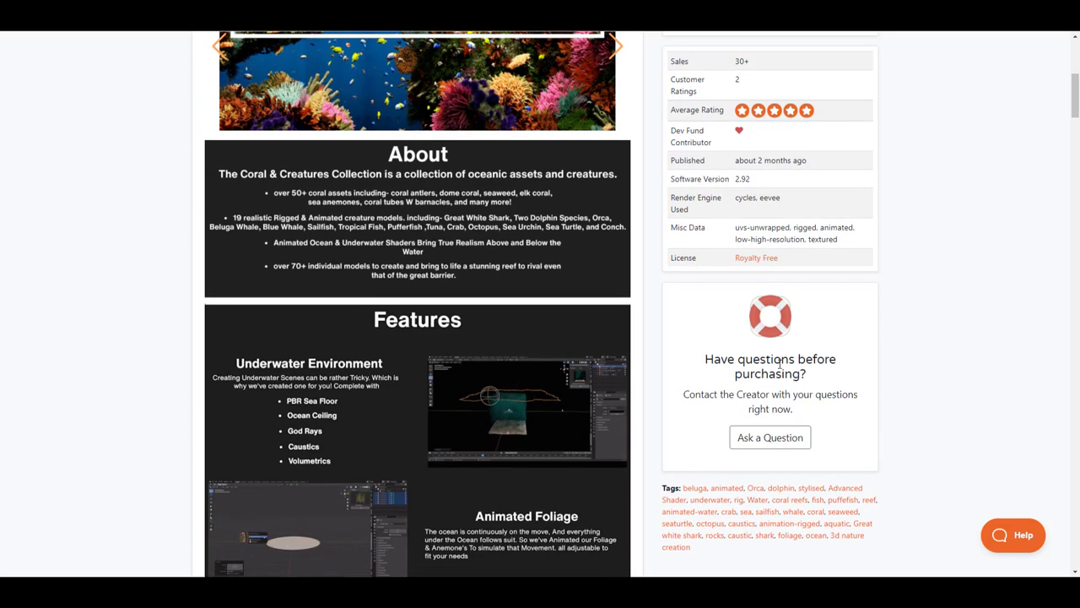
scroll(779, 365, down, 4)
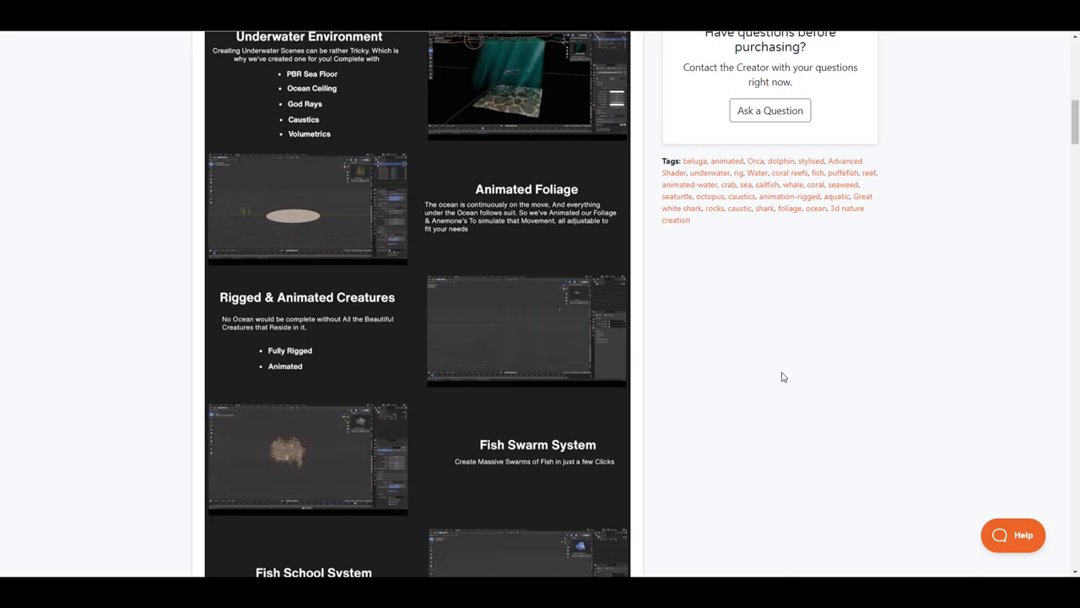
scroll(782, 377, down, 3)
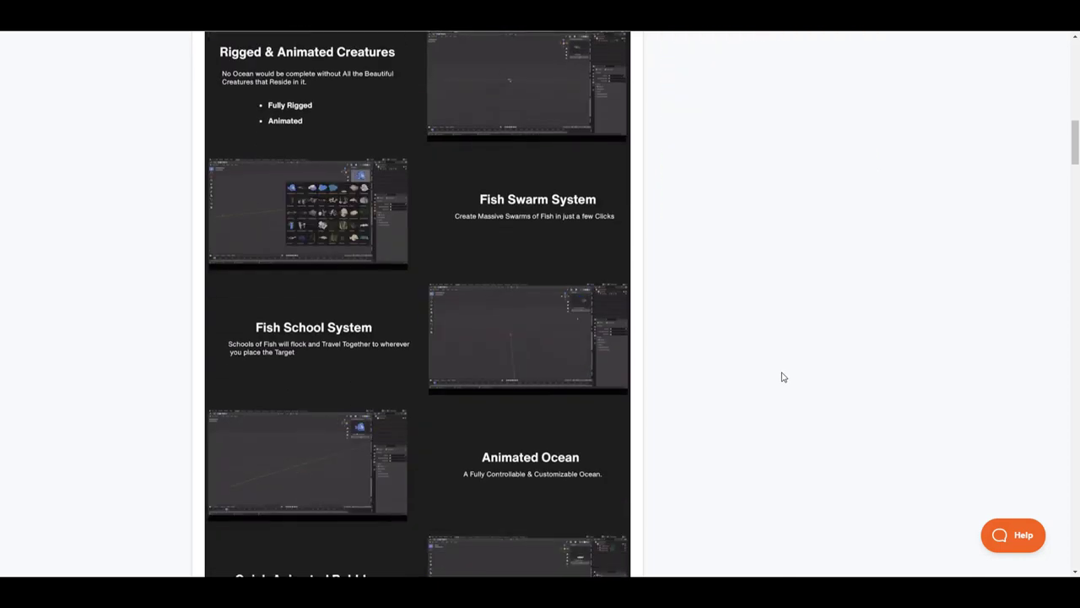
scroll(782, 377, down, 3)
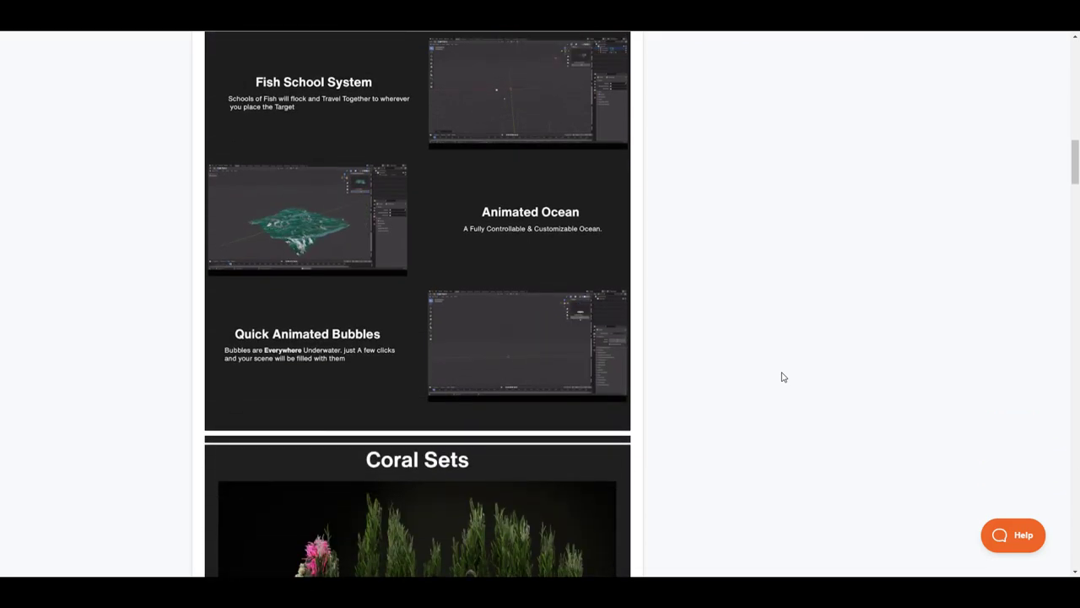
scroll(783, 377, down, 10)
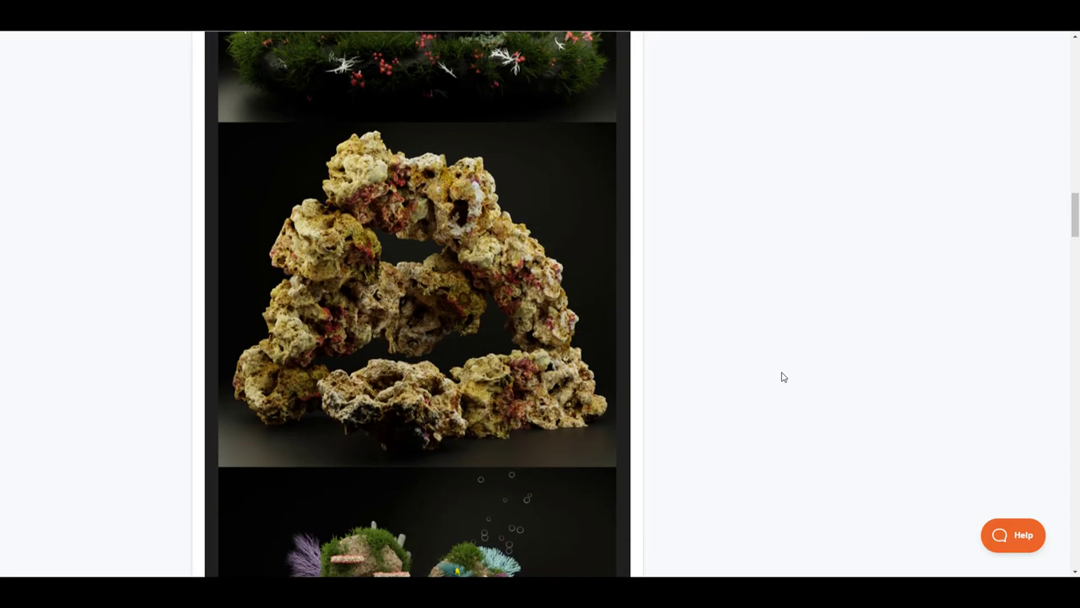
scroll(783, 377, down, 10)
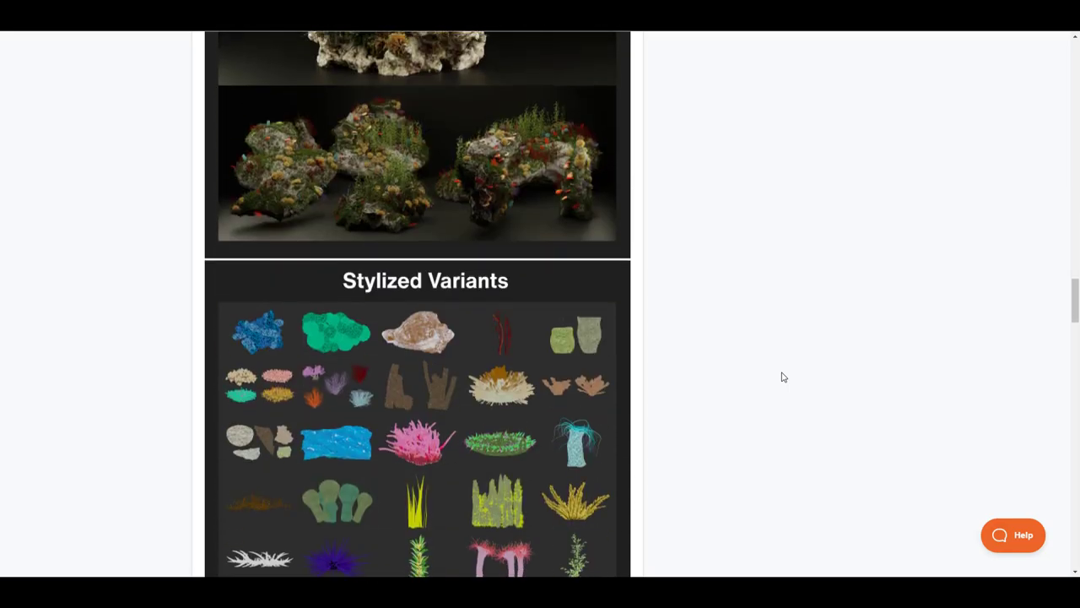
scroll(783, 377, down, 5)
scroll(772, 386, up, 20)
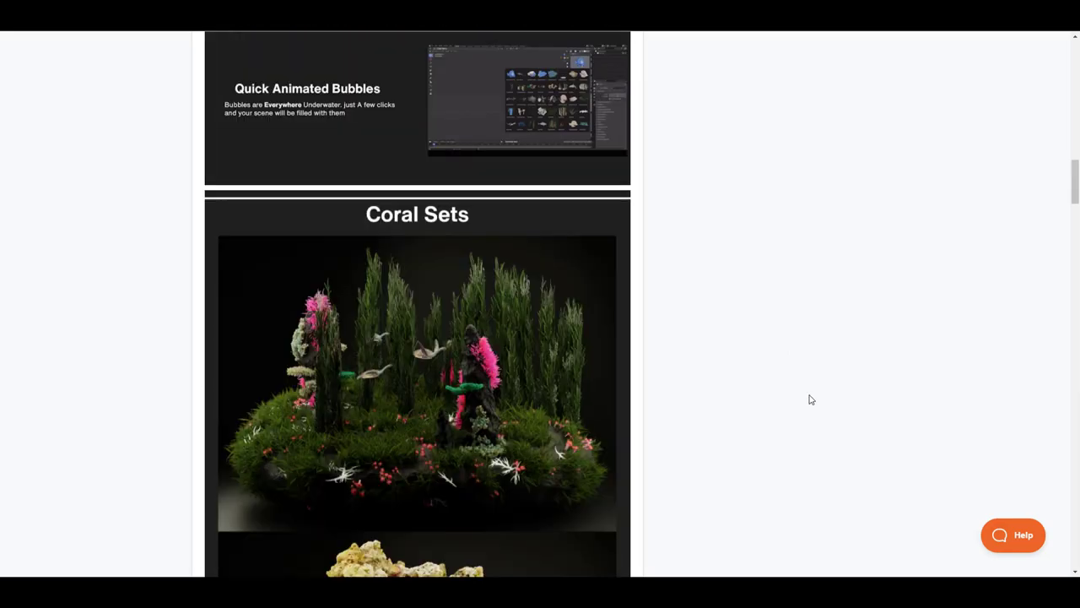
scroll(810, 399, up, 10)
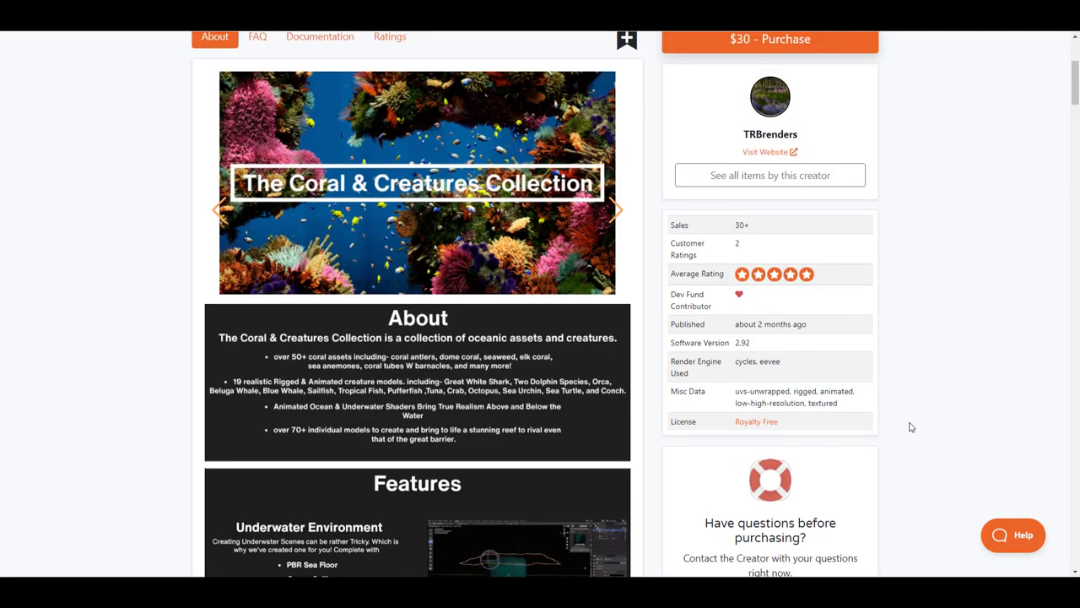
scroll(910, 422, up, 3)
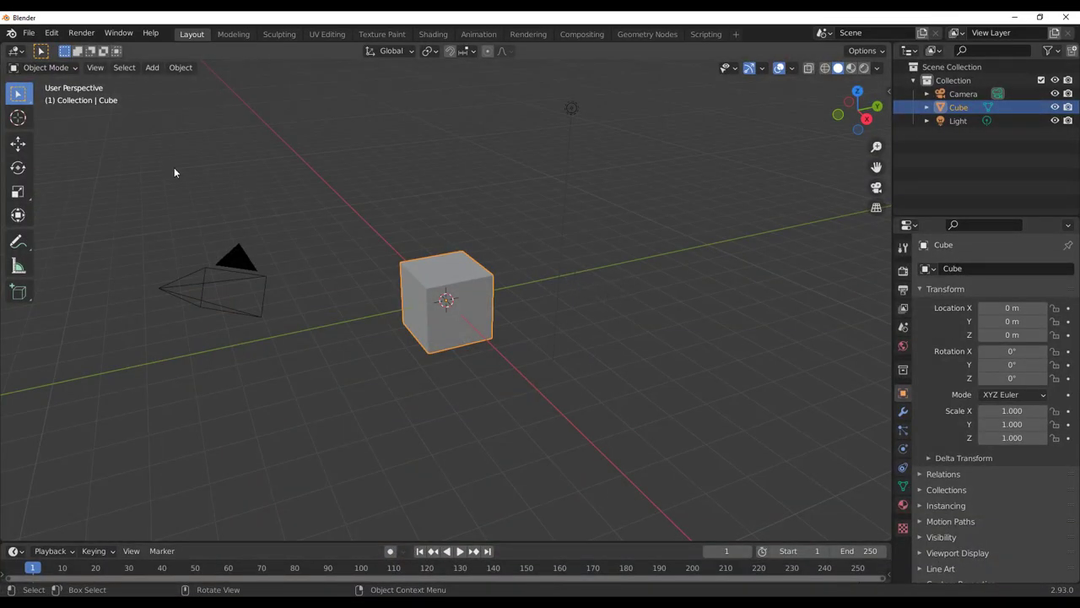
click(52, 34)
click(95, 224)
click(338, 184)
- Show the sidebar's Coral & Creatures Collection panel, view its categories, and select the default cube
key(n)
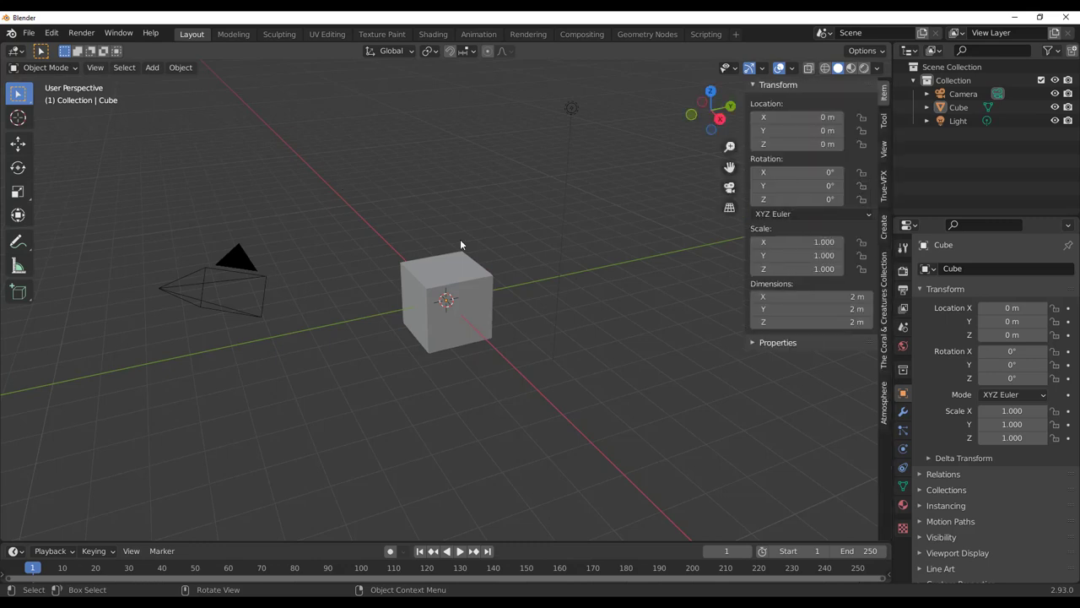
click(884, 338)
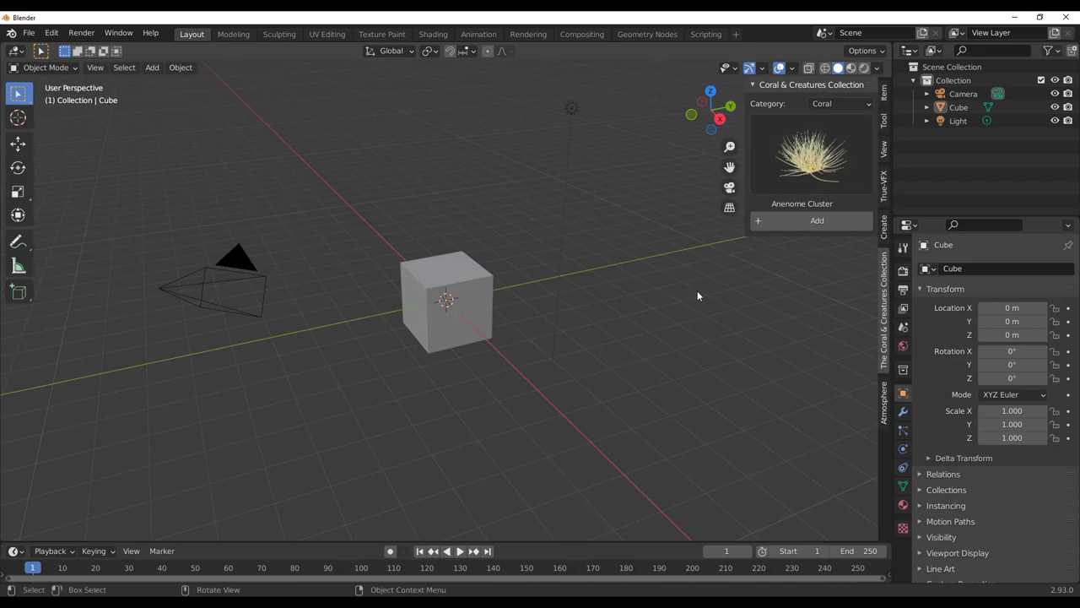
click(835, 105)
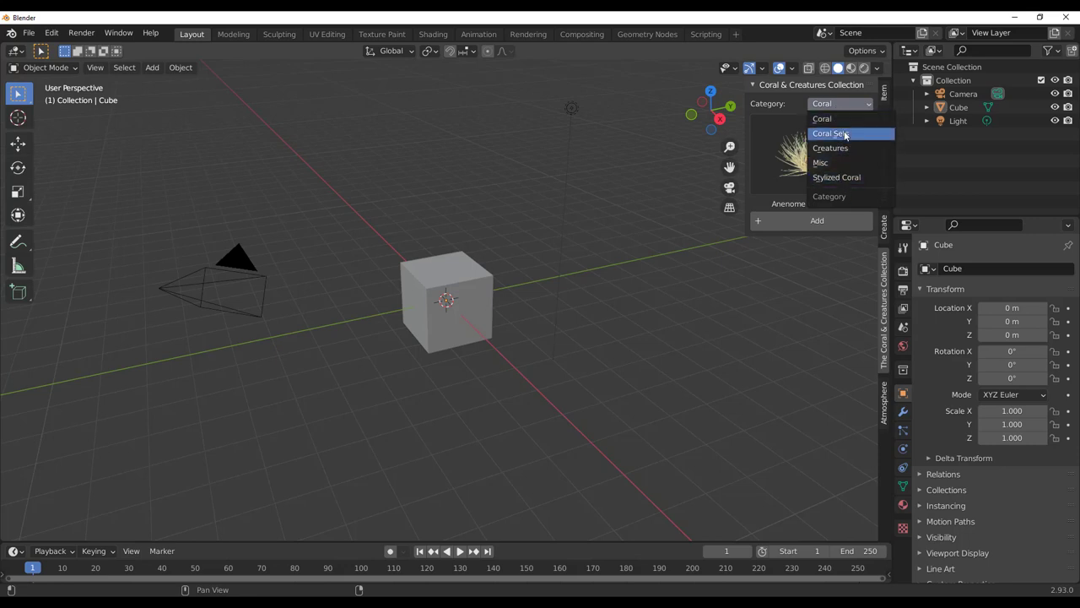
click(457, 318)
- Delete the default cube, add Sea Anenome2, and play then stop its animation
key(Delete)
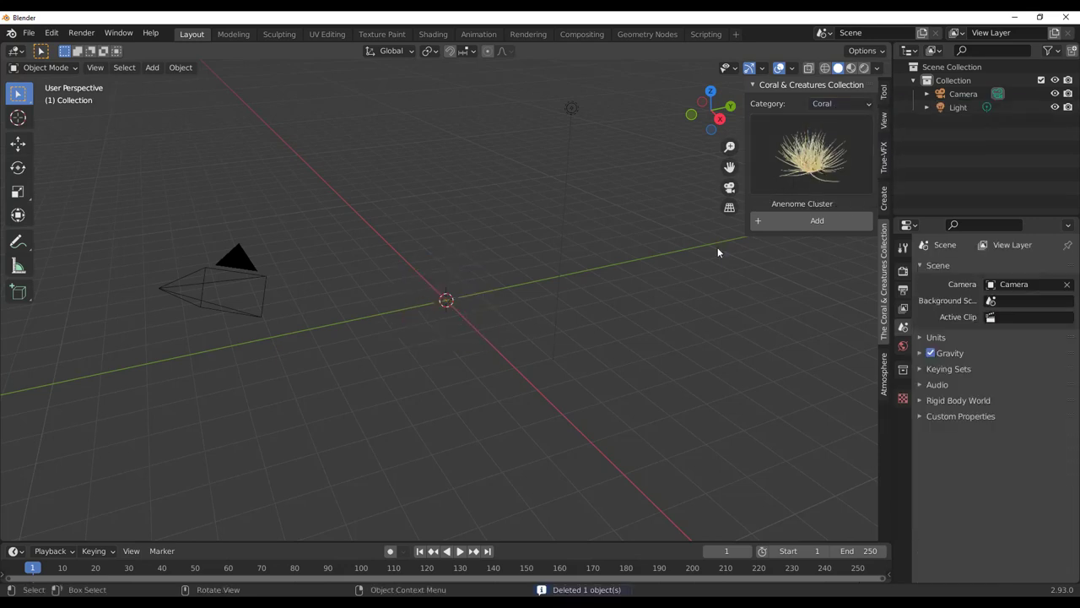
click(796, 166)
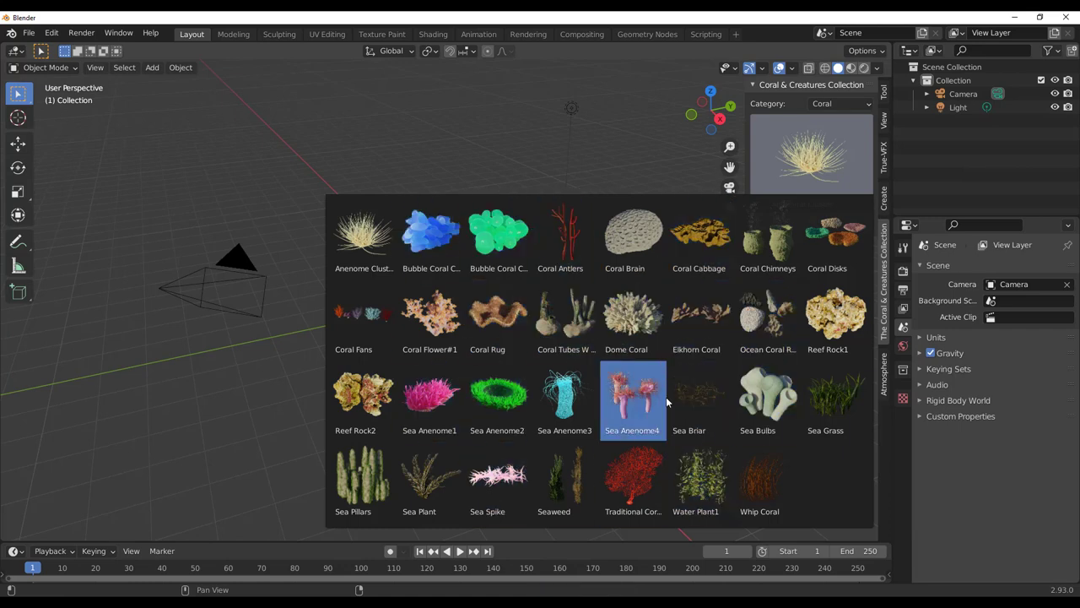
click(493, 415)
click(808, 221)
middle_drag(363, 440, 529, 554)
click(459, 550)
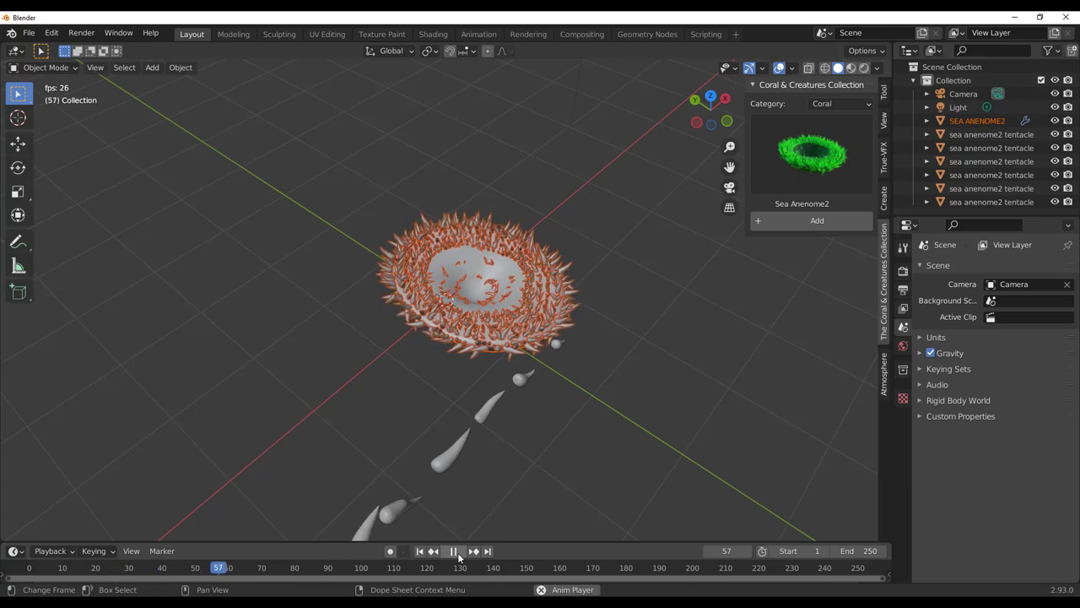
click(453, 550)
middle_drag(507, 439, 568, 365)
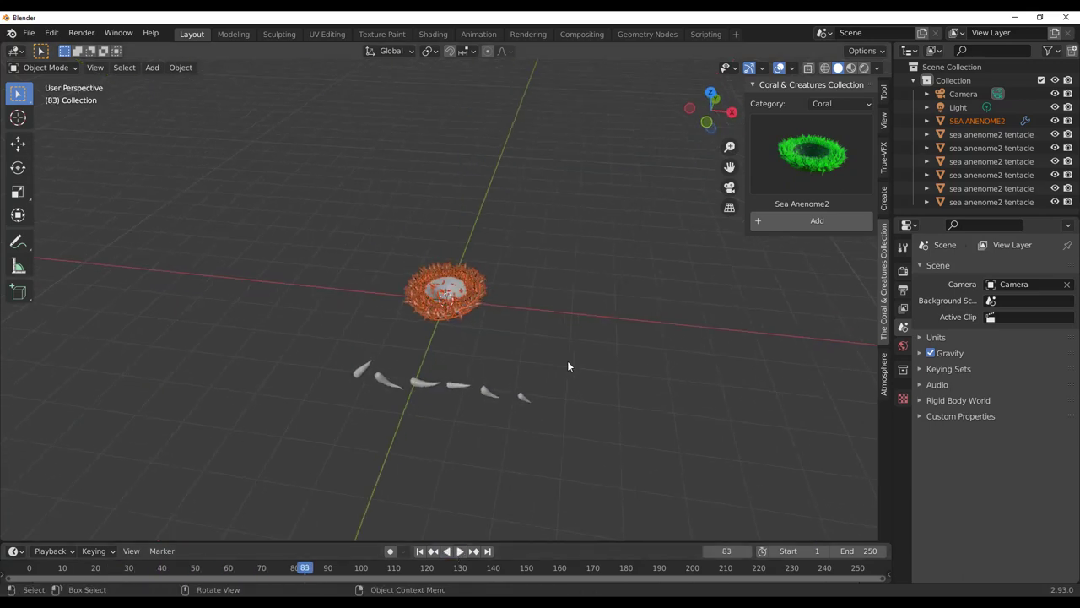
- Add the Coral Chimneys set and preview its coral and bubble animation
click(833, 157)
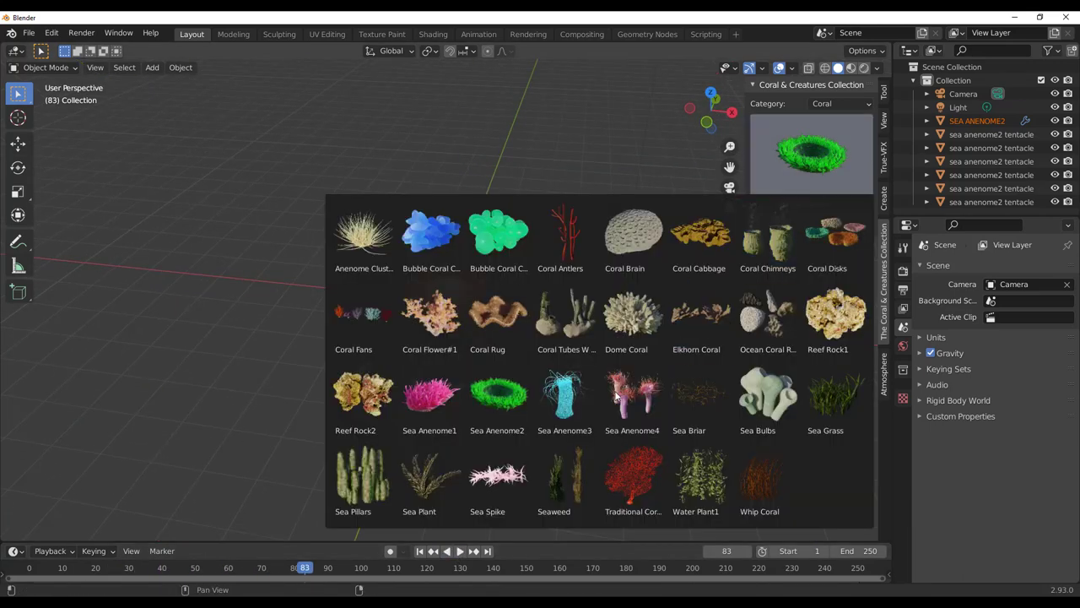
click(768, 242)
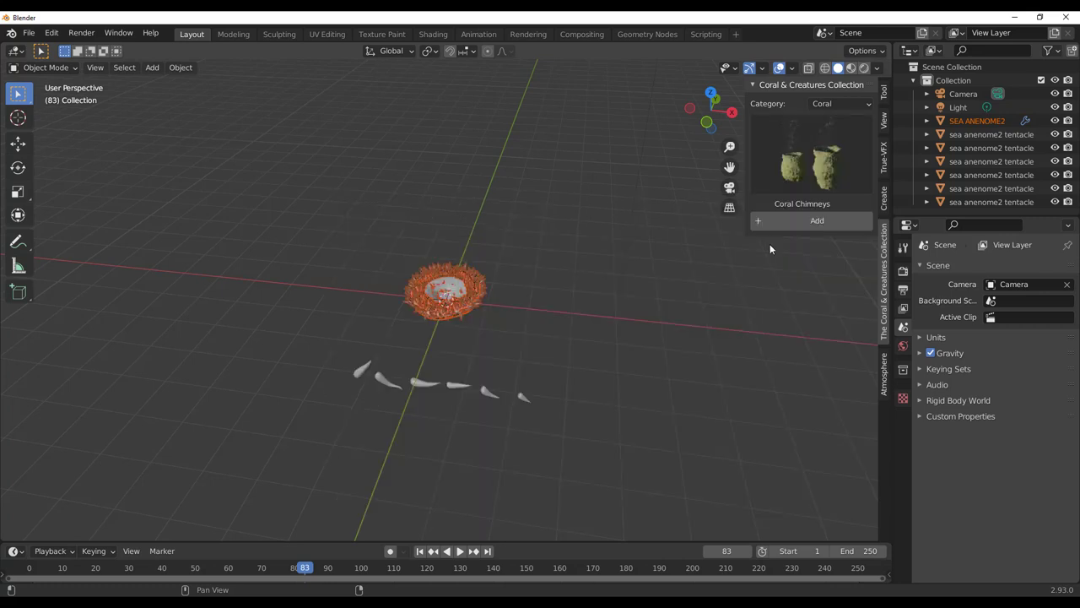
click(779, 225)
middle_drag(760, 278, 648, 377)
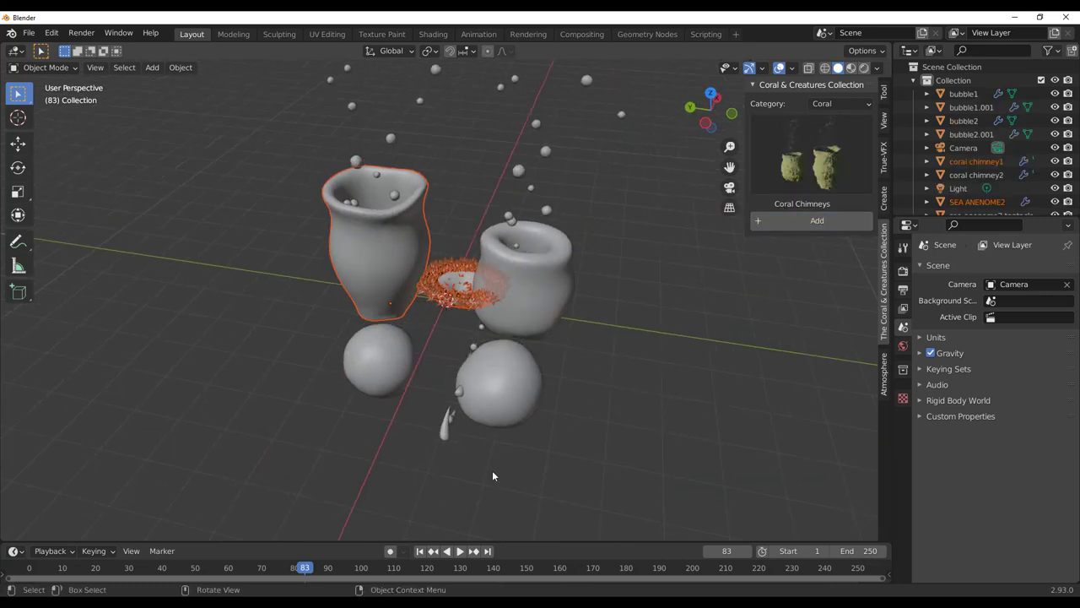
click(460, 552)
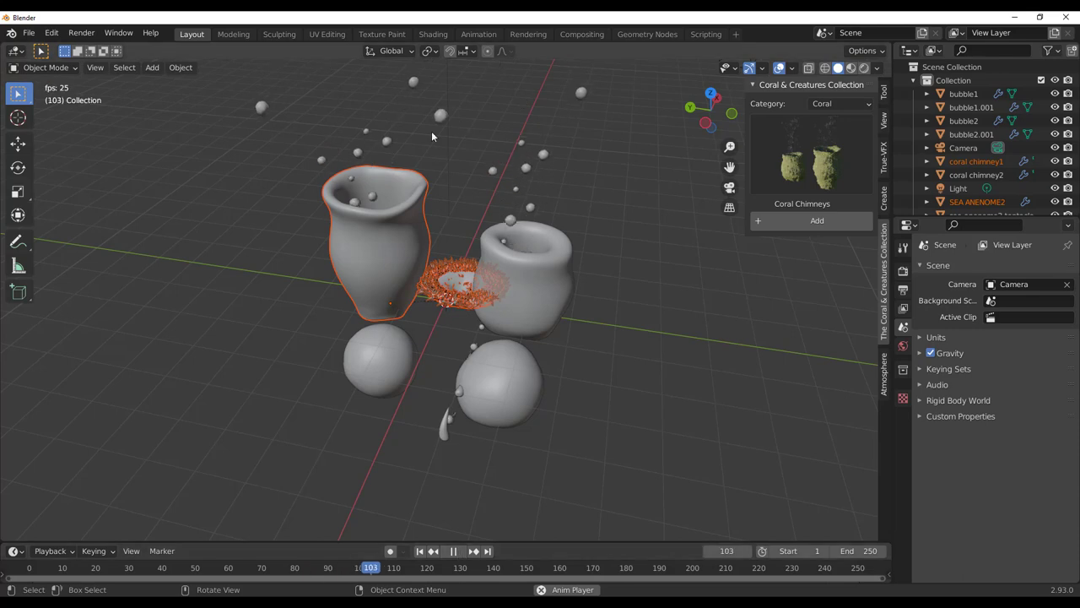
click(453, 551)
- Box-select and delete all coral and bubble objects, including the two leftover bubbles
scroll(664, 313, down, 5)
middle_drag(663, 312, 539, 318)
drag(408, 282, 479, 367)
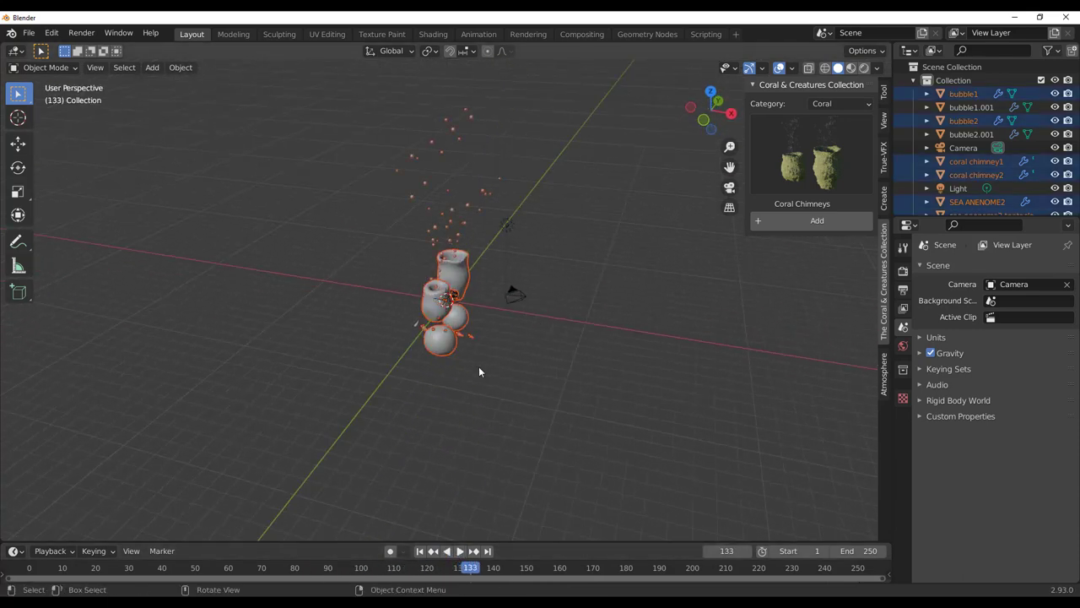
key(Delete)
middle_drag(412, 285, 557, 301)
key(Delete)
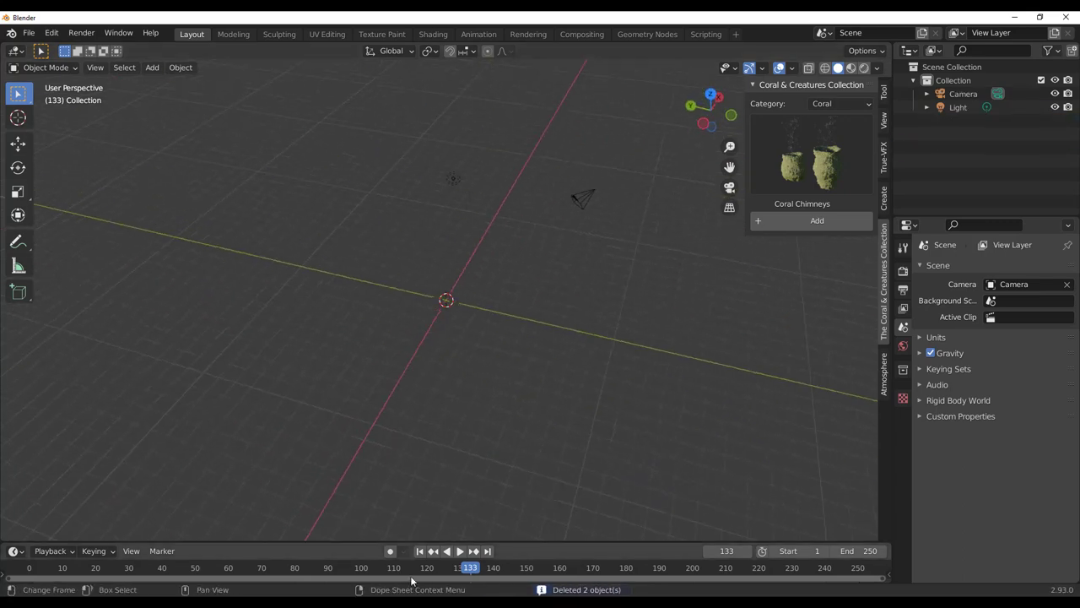
- Rewind to frame 1 and add Coral Assembly2 from the Coral Sets category
click(420, 551)
middle_drag(479, 336, 533, 417)
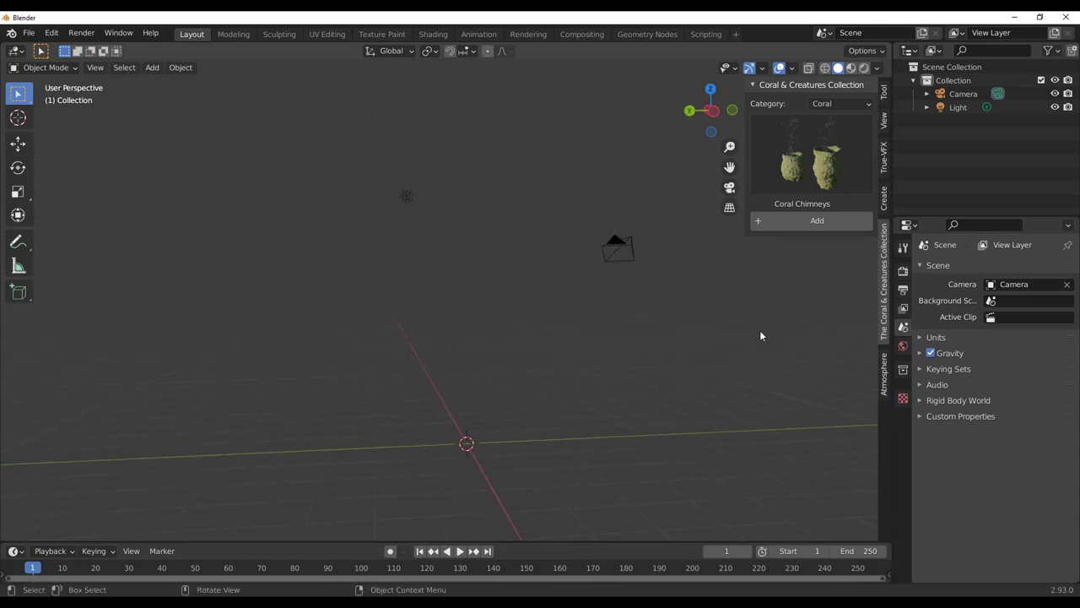
click(834, 105)
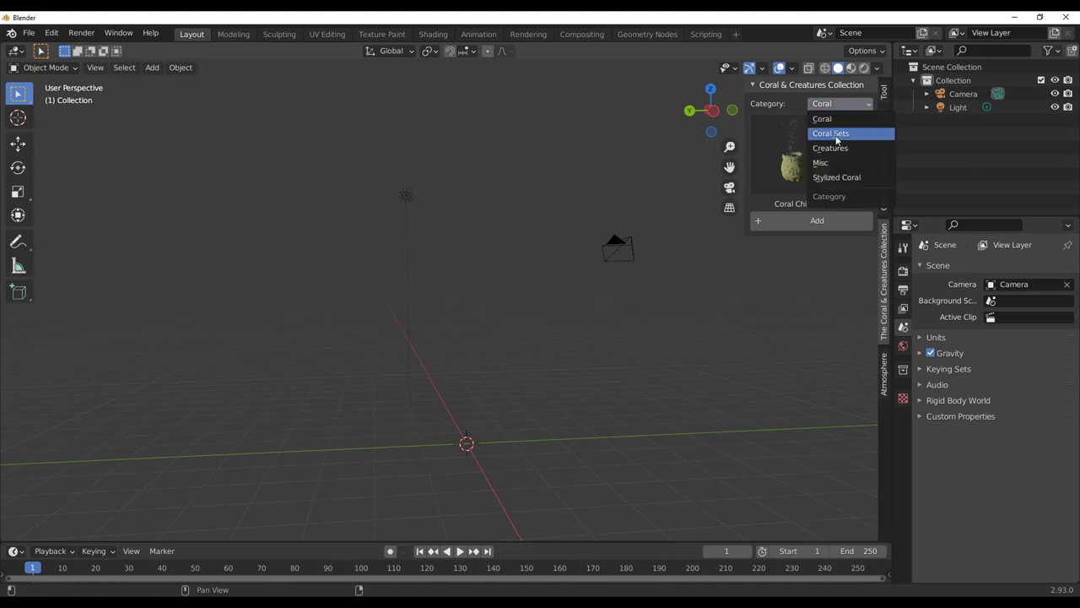
click(837, 140)
click(810, 175)
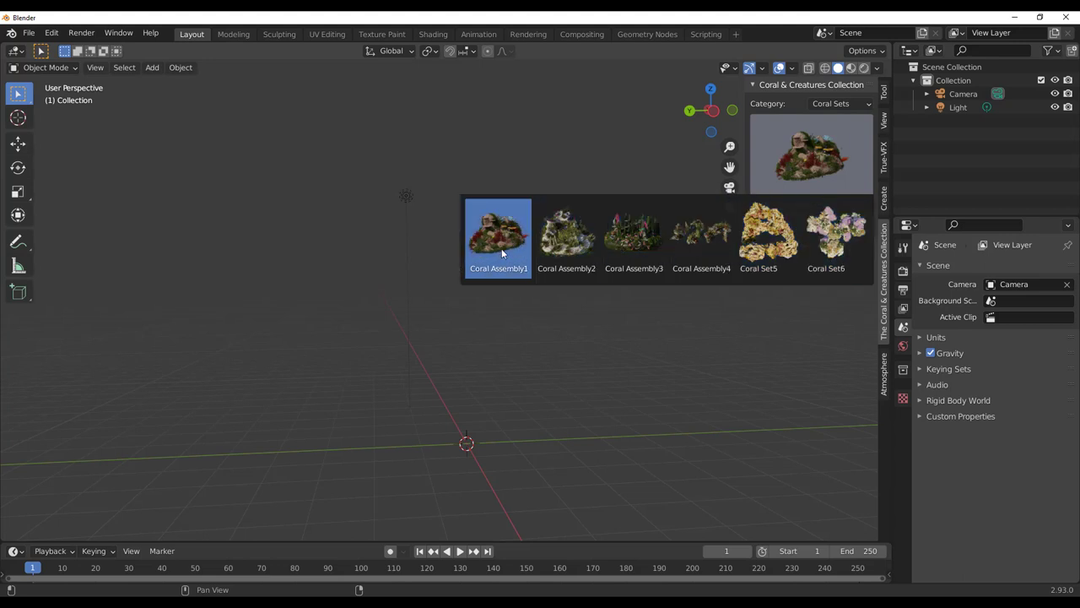
click(569, 251)
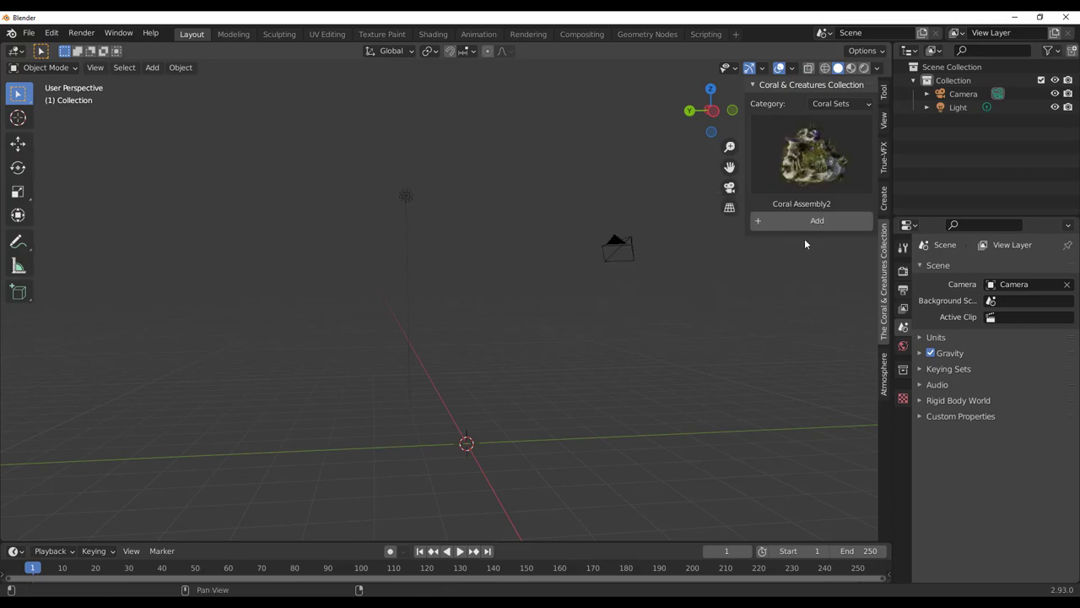
click(818, 222)
- Play the Coral Assembly2 animation, stopping at frame 50
middle_drag(647, 361, 498, 372)
scroll(498, 371, up, 3)
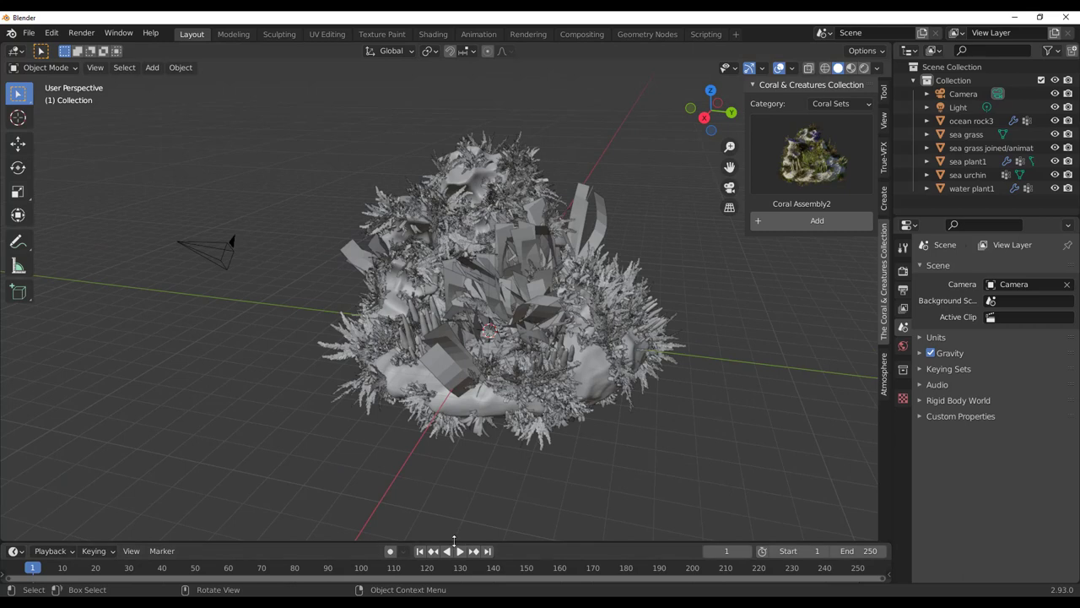
click(460, 552)
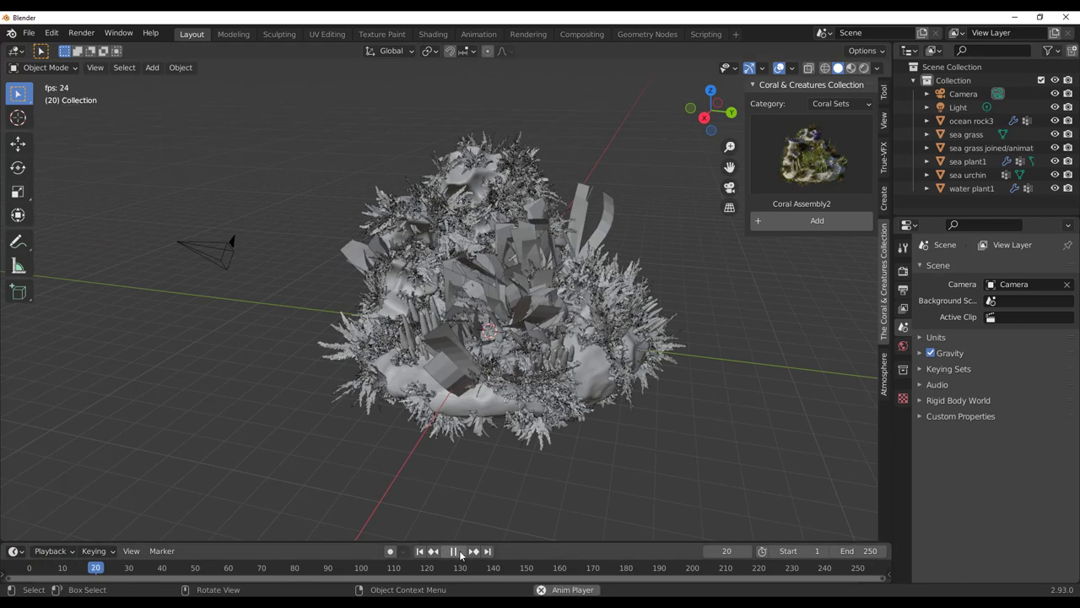
click(460, 551)
middle_drag(582, 468, 650, 312)
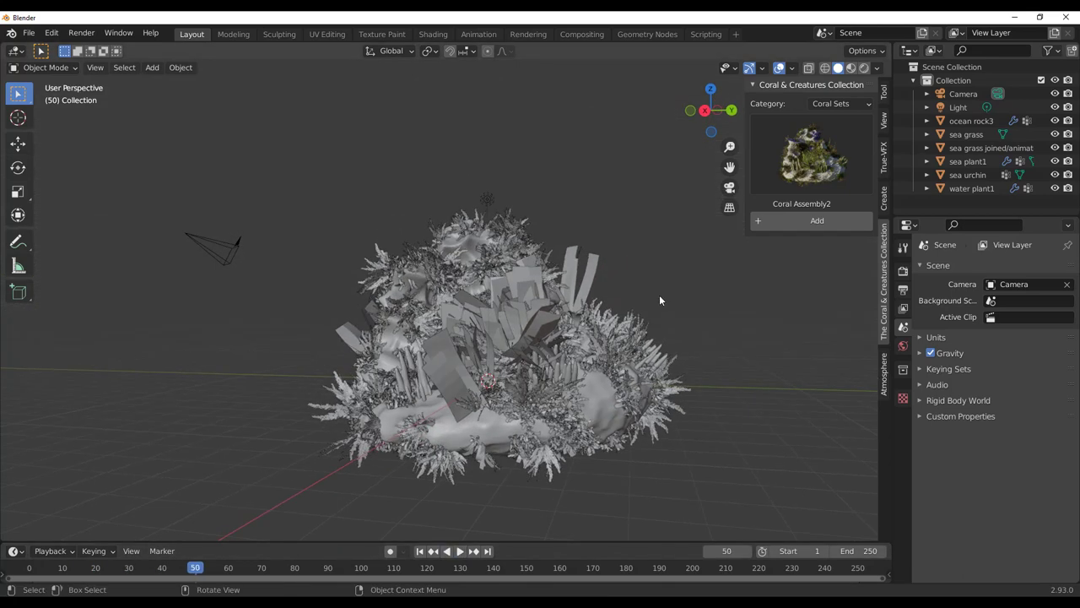
- Switch the viewport to Rendered shading and duplicate the light
click(865, 68)
click(487, 199)
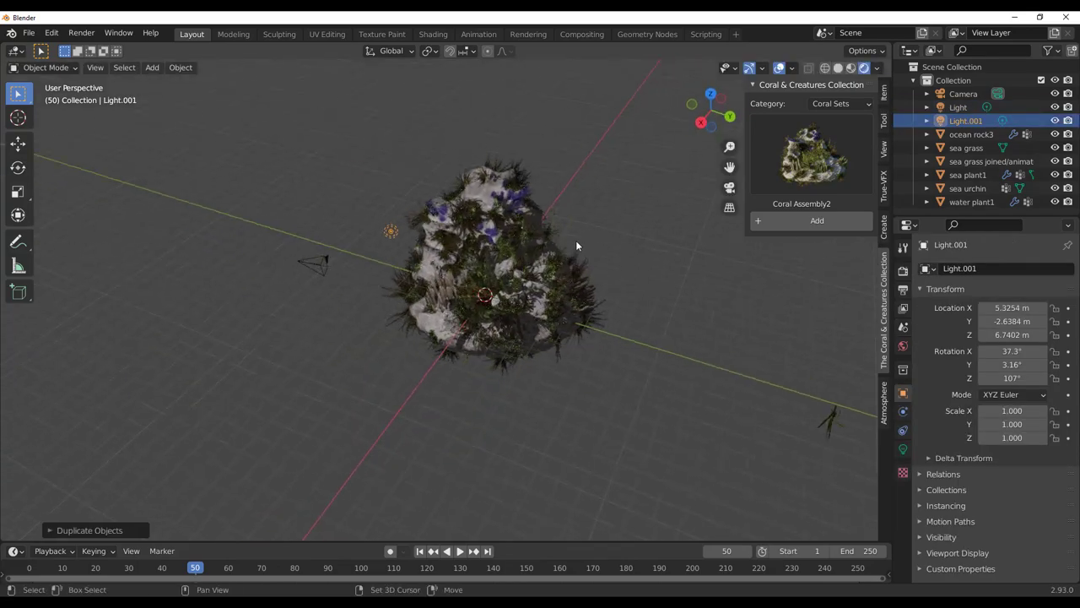
key(shift+d)
scroll(590, 194, up, 10)
- Set the render engine to Cycles, then back to Eevee
click(903, 270)
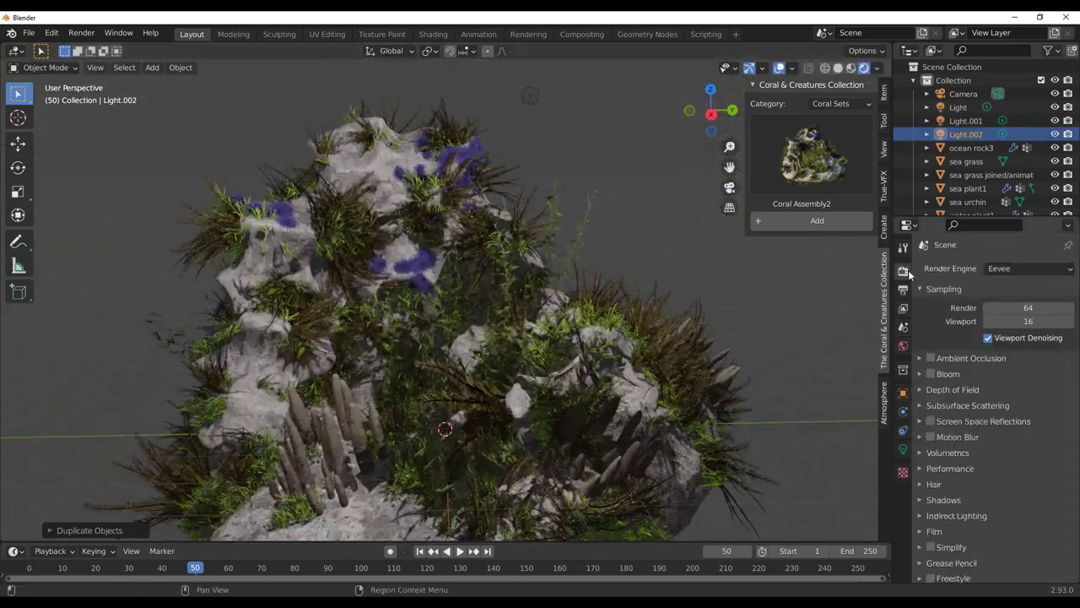
click(1030, 268)
click(1009, 314)
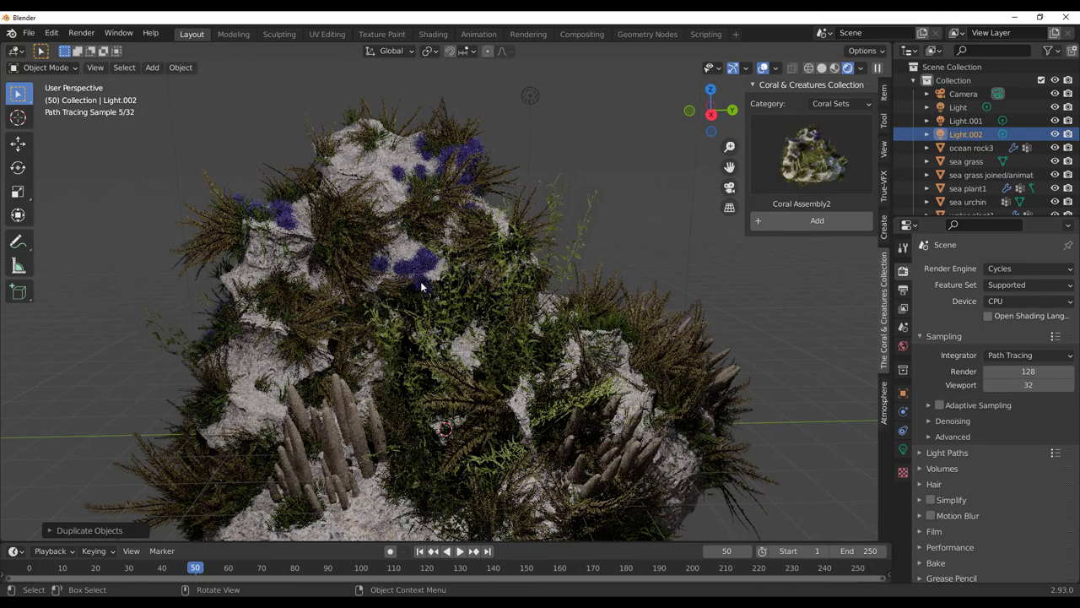
scroll(420, 281, down, 3)
click(1029, 269)
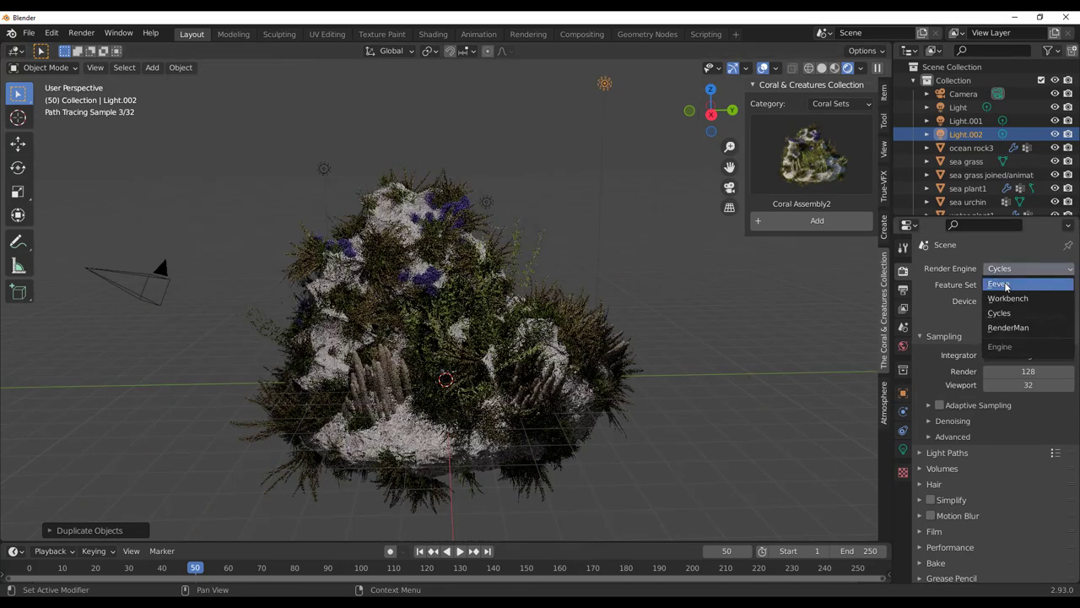
click(1006, 285)
scroll(418, 329, down, 3)
- Box-select and delete the coral set and remaining sea objects
middle_drag(418, 328, 542, 364)
drag(424, 415, 637, 263)
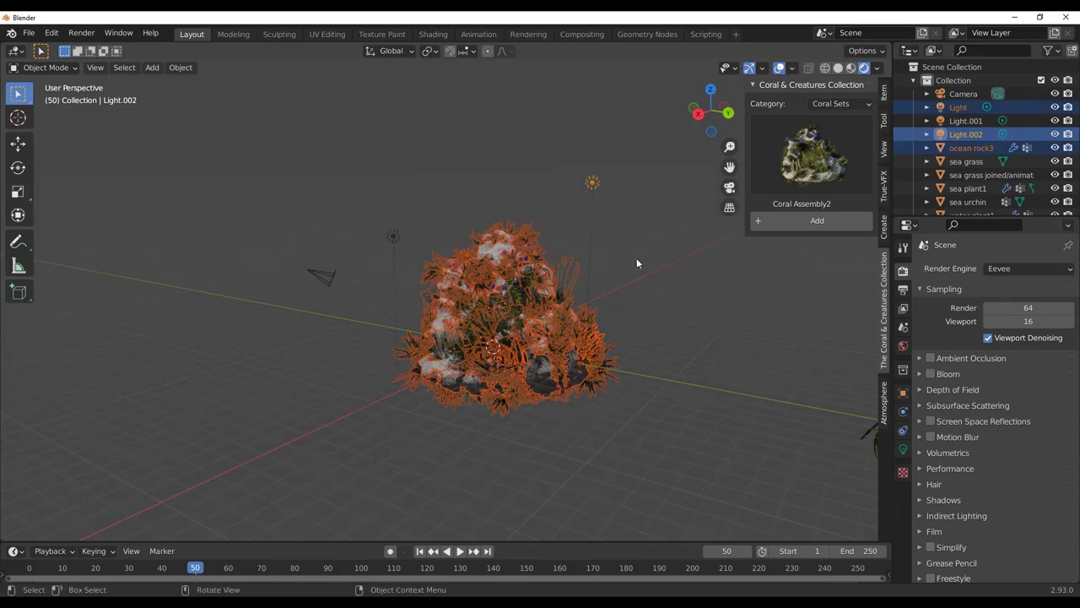
key(Delete)
middle_drag(530, 342, 726, 249)
drag(725, 234, 615, 287)
key(Delete)
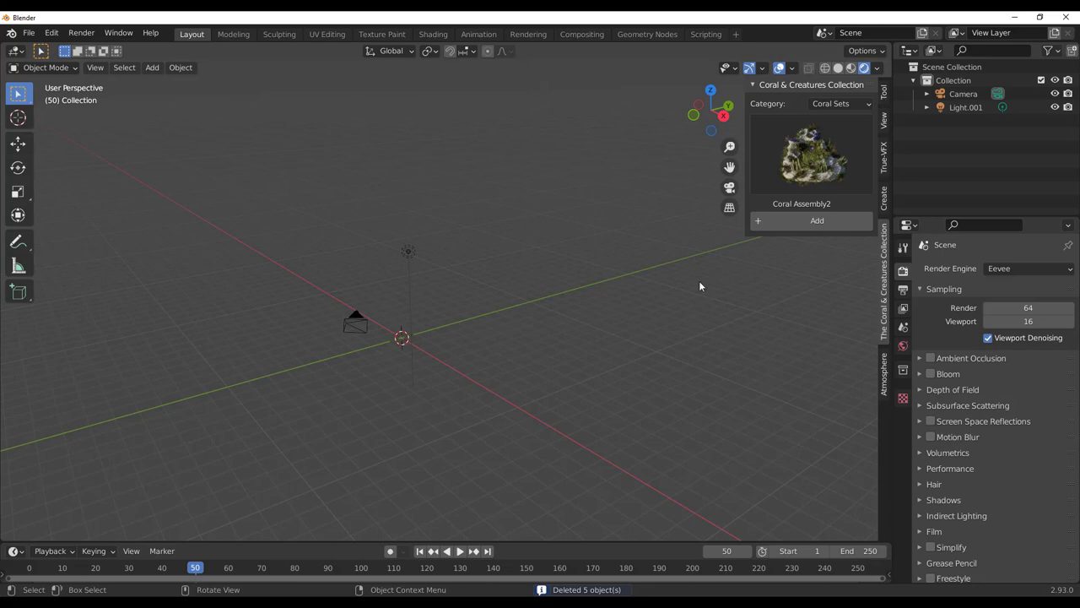
- Switch the add-on category to Creatures, add the Orca Whale, and return to frame 1
click(829, 103)
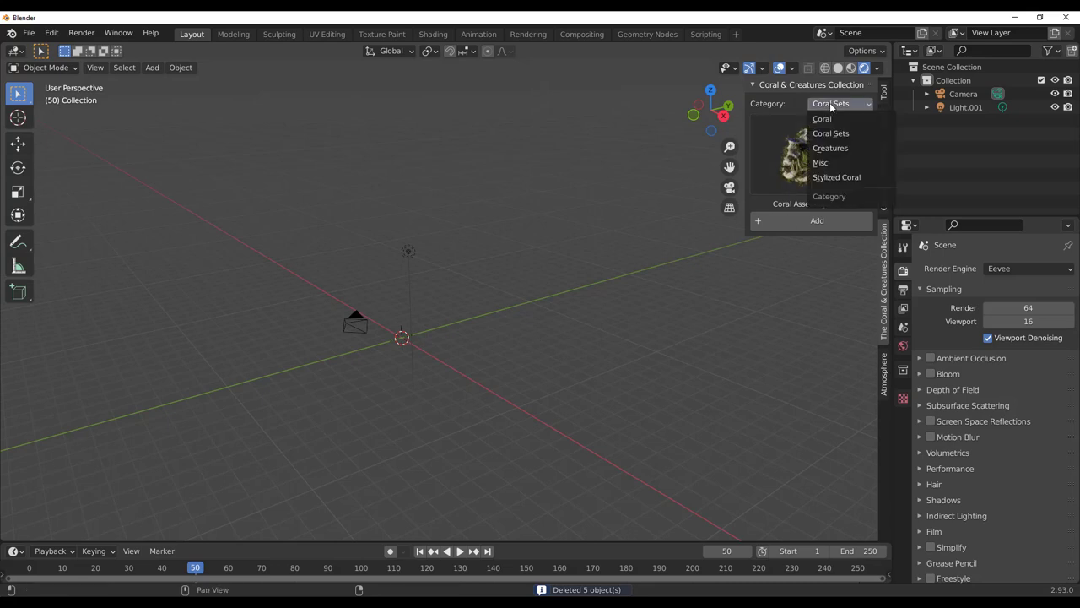
click(830, 148)
middle_drag(633, 285, 535, 302)
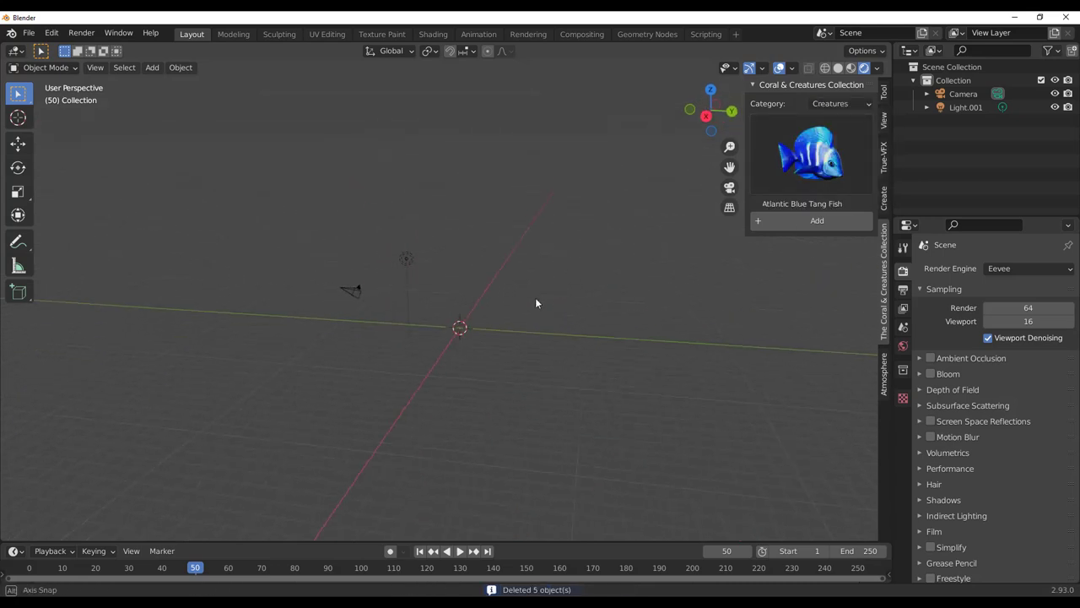
click(810, 154)
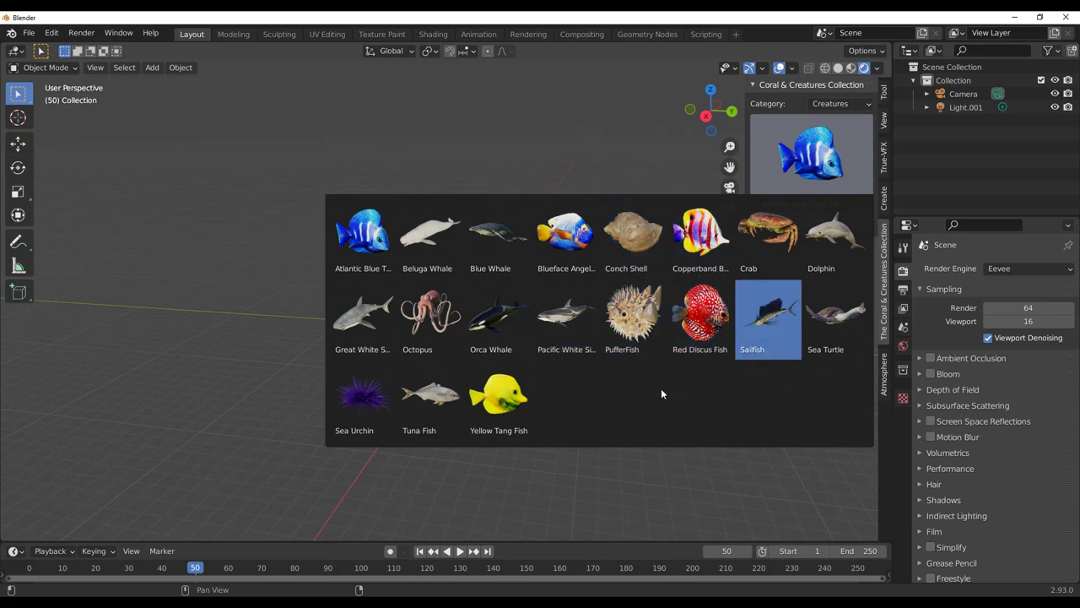
click(498, 330)
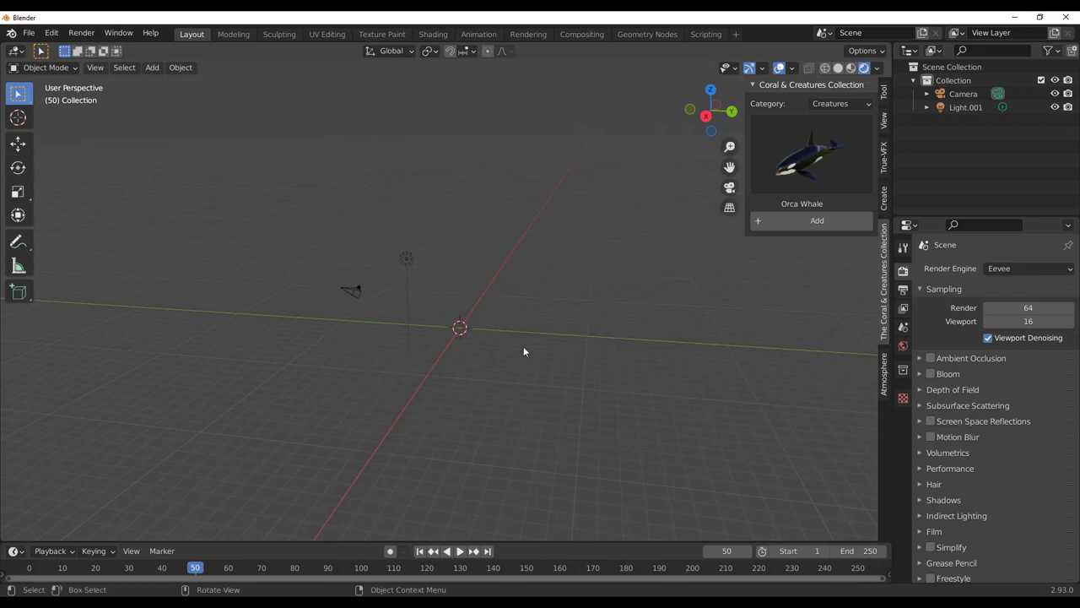
click(800, 225)
middle_drag(595, 300, 438, 530)
click(420, 551)
- Play the orca's swimming animation, then pause and jump back to frame 1
middle_drag(524, 427, 485, 414)
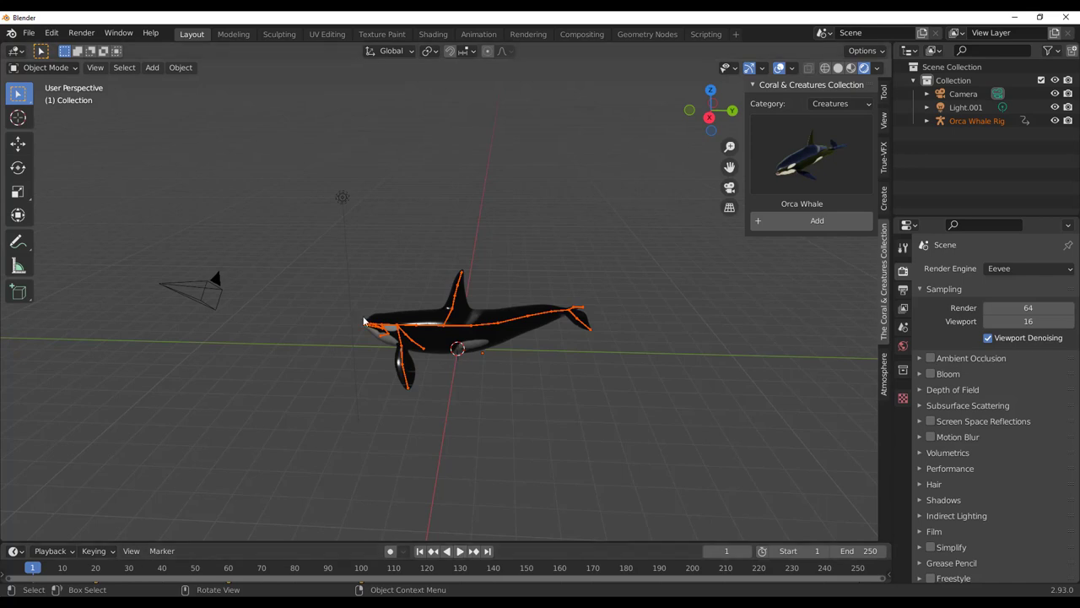
click(459, 551)
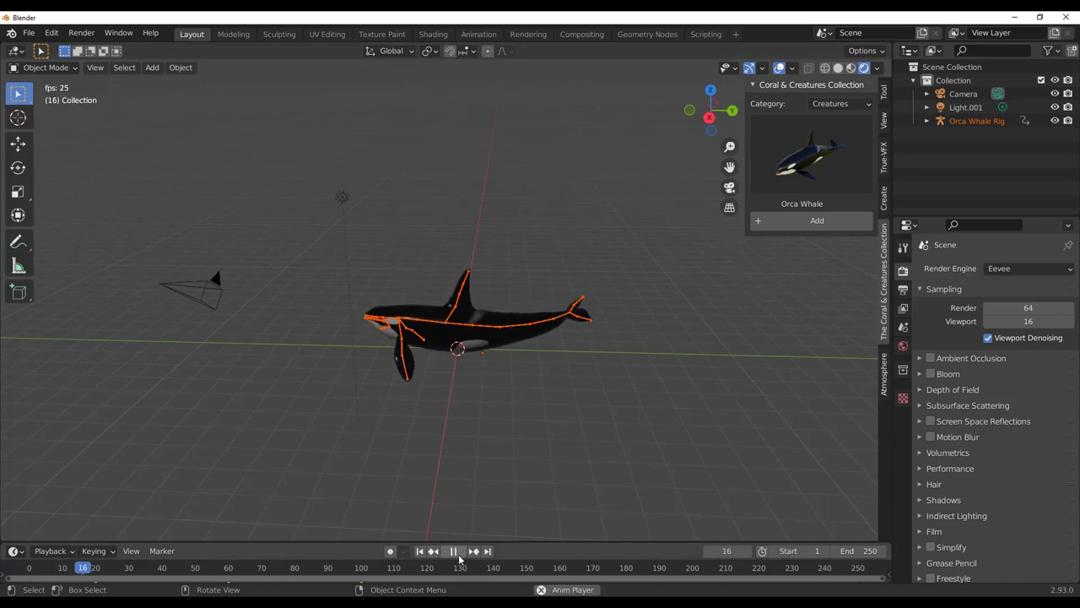
middle_drag(498, 473, 473, 372)
scroll(452, 361, up, 3)
middle_drag(471, 428, 402, 411)
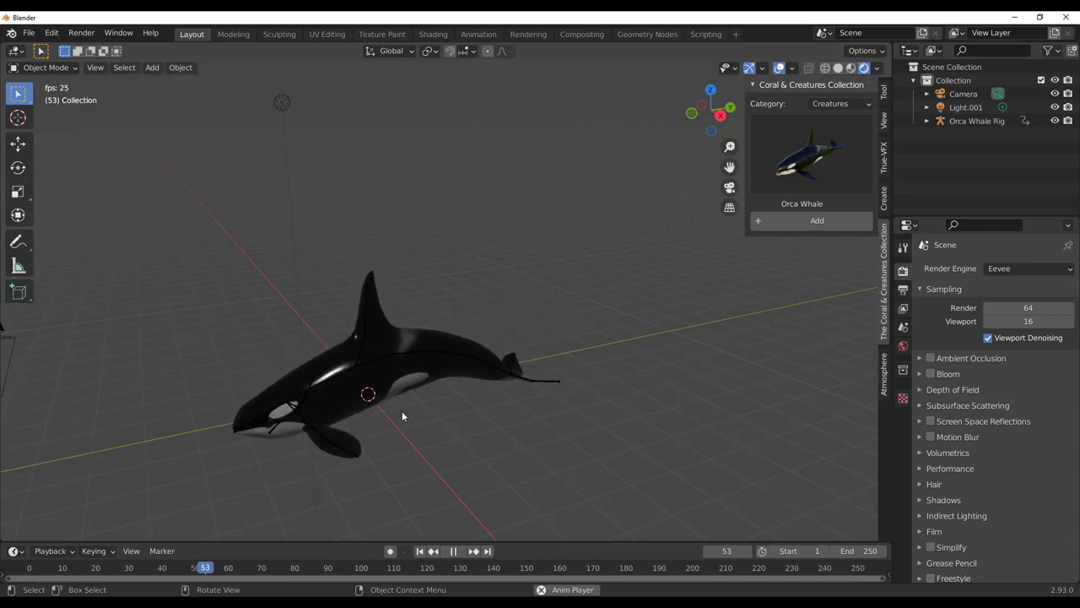
click(453, 551)
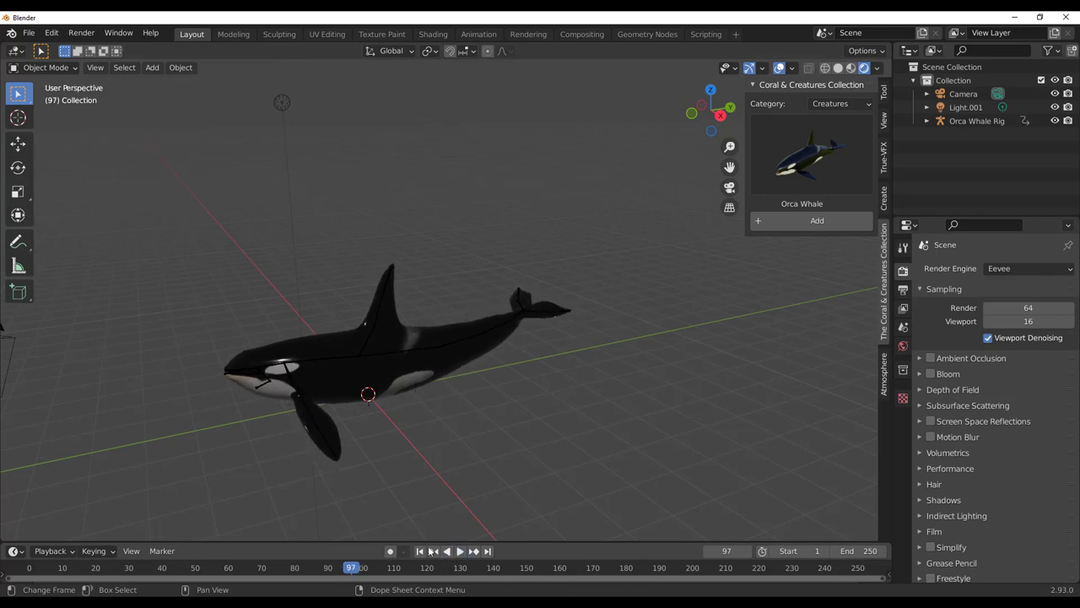
click(419, 551)
- Box-select the Orca Whale Rig
middle_drag(473, 422, 543, 409)
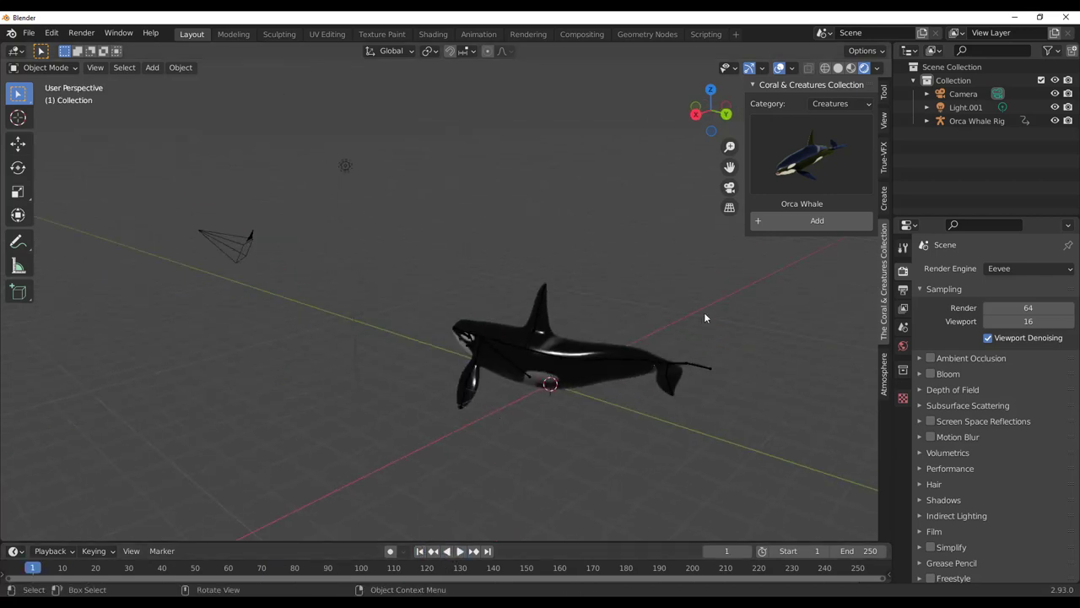
click(836, 104)
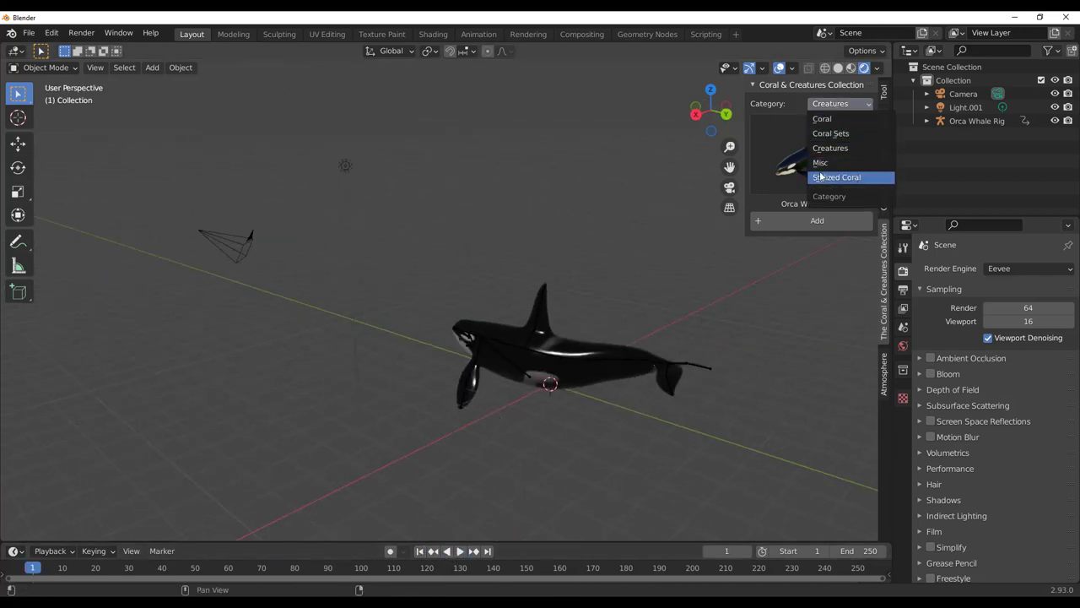
drag(416, 269, 720, 477)
- Delete the orca rig, switch to the Misc category, and add the Underwater Environment
key(Delete)
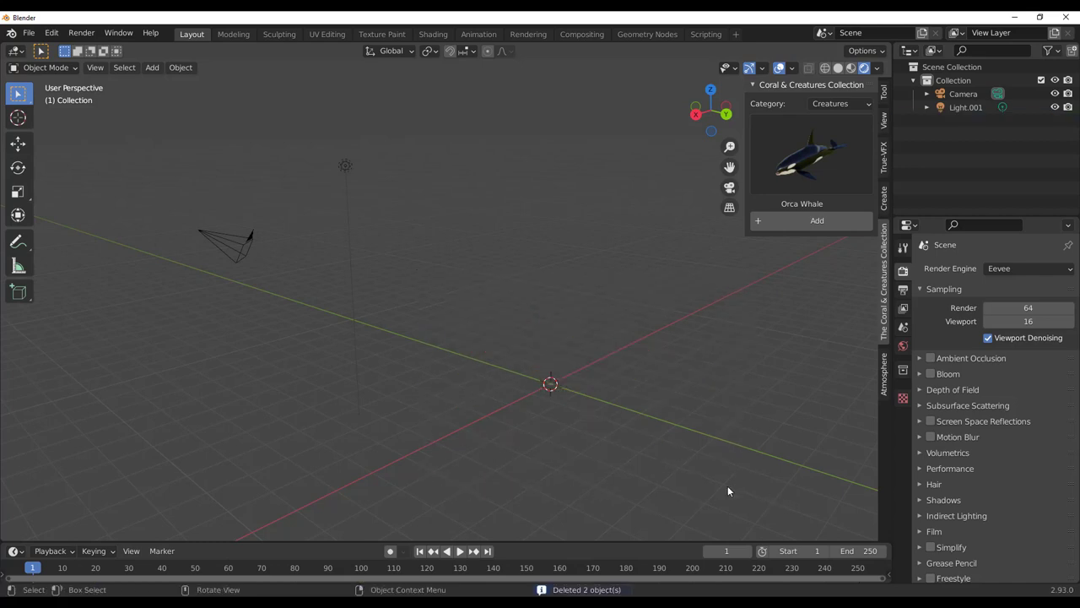
click(843, 104)
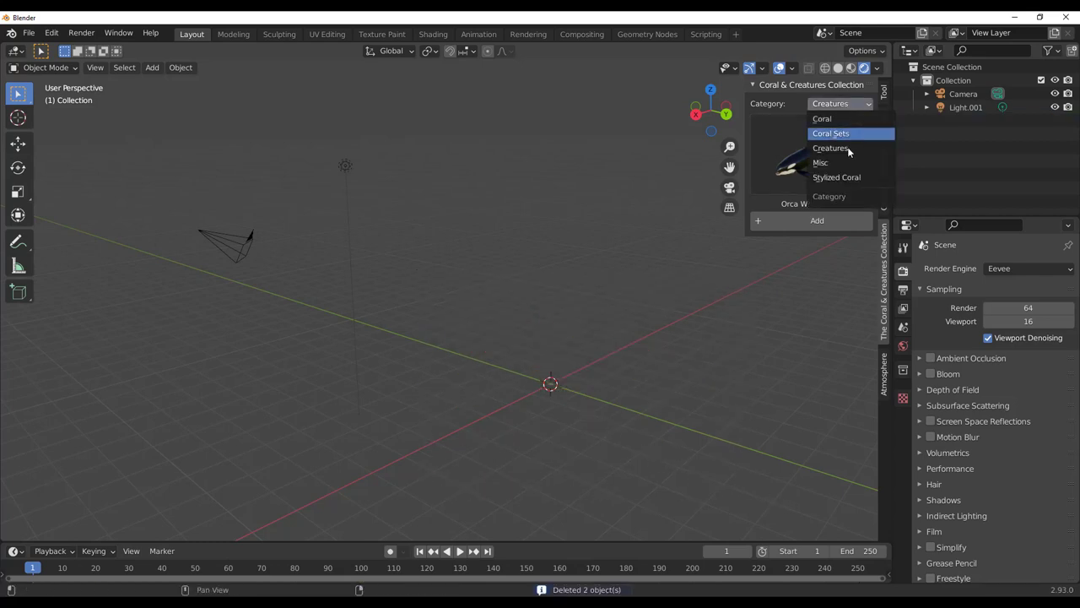
click(832, 163)
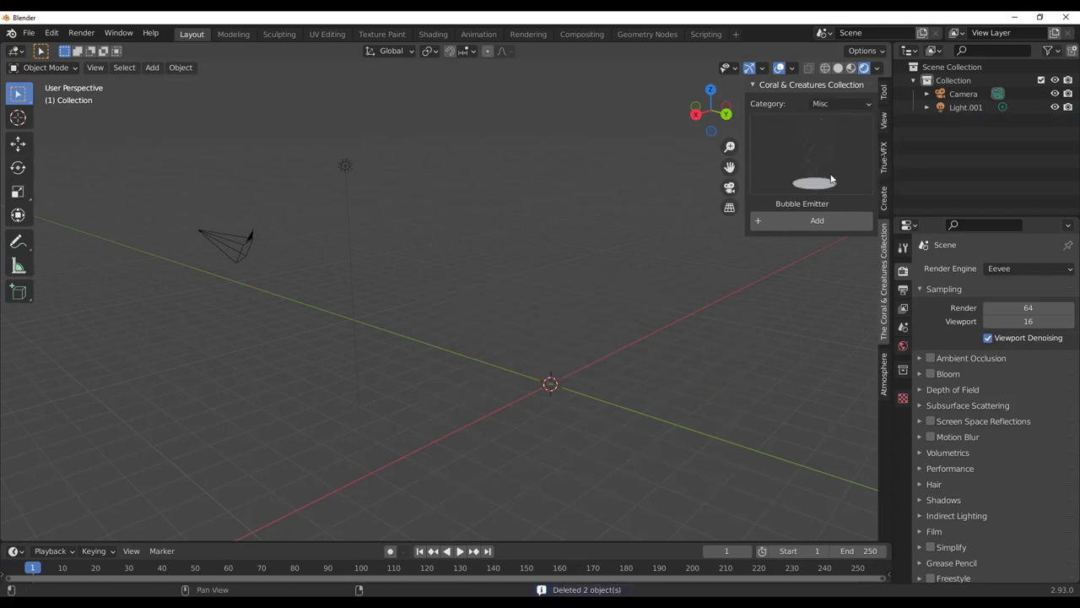
click(825, 173)
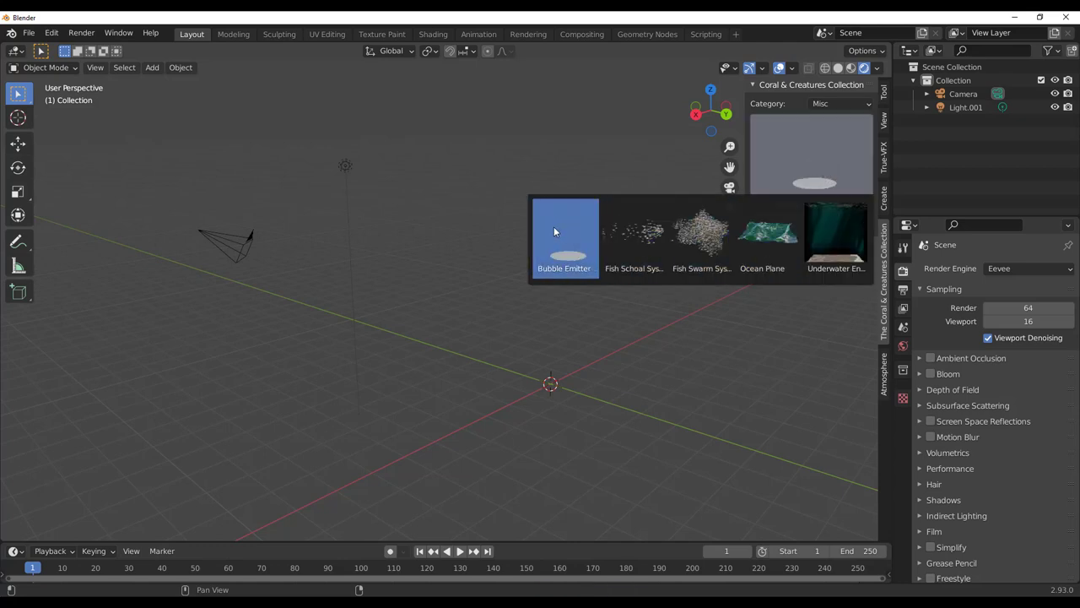
click(715, 402)
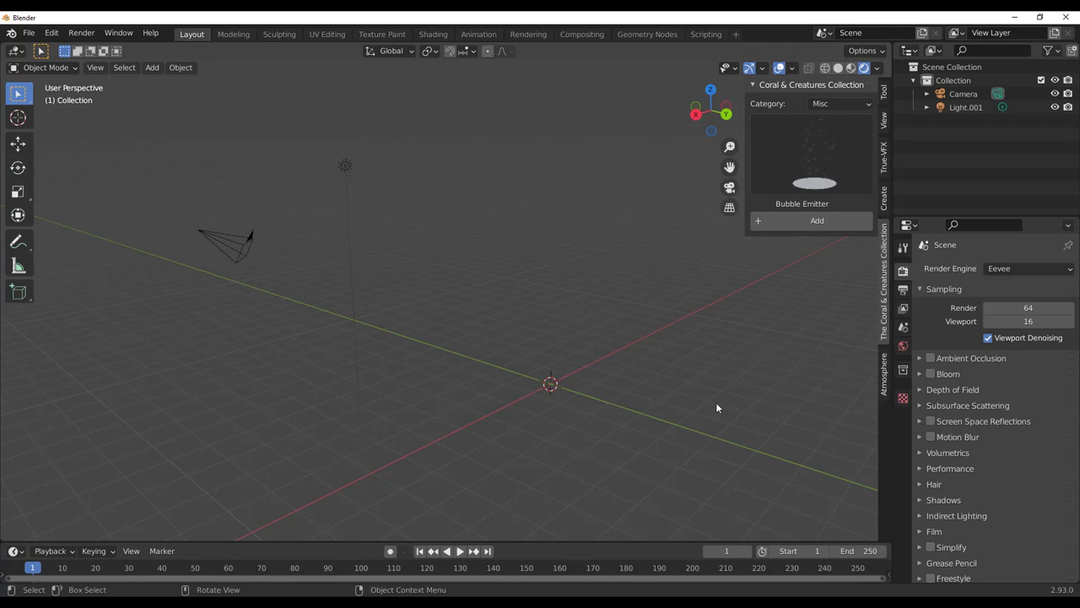
click(804, 148)
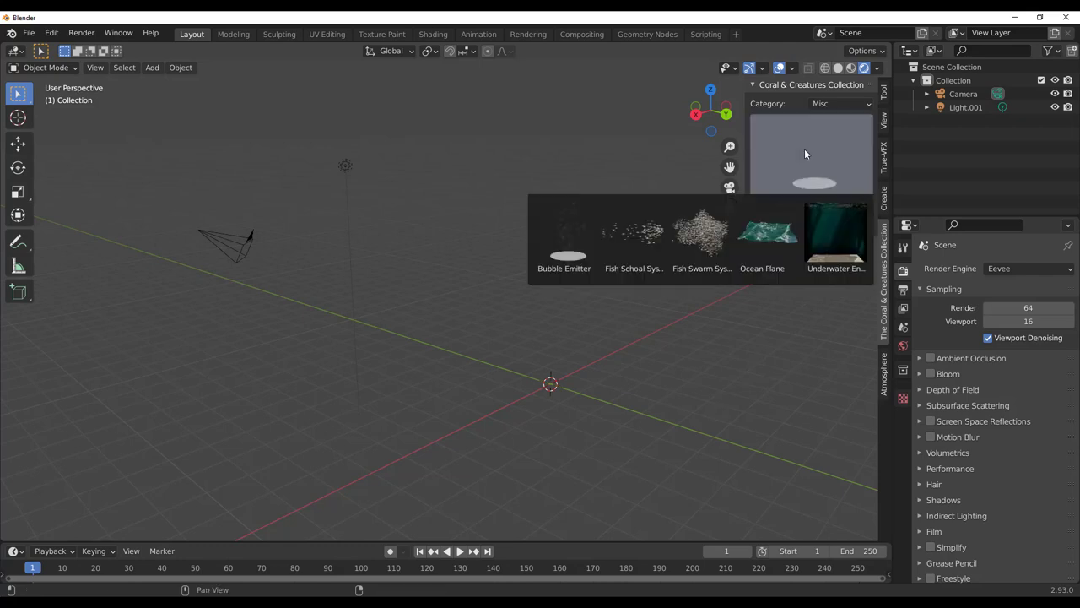
click(827, 238)
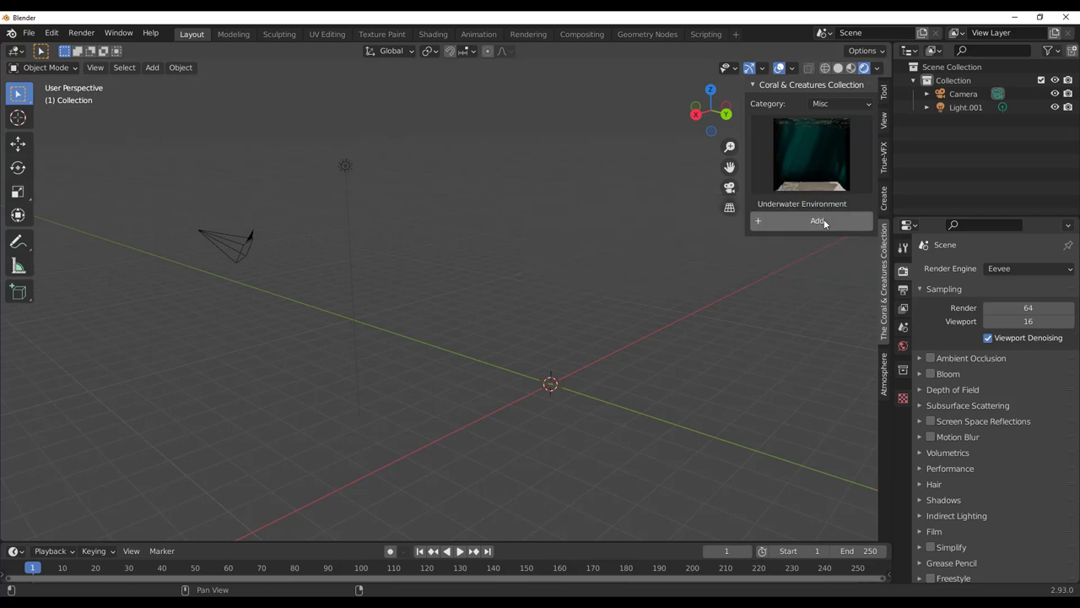
click(824, 219)
scroll(539, 359, down, 4)
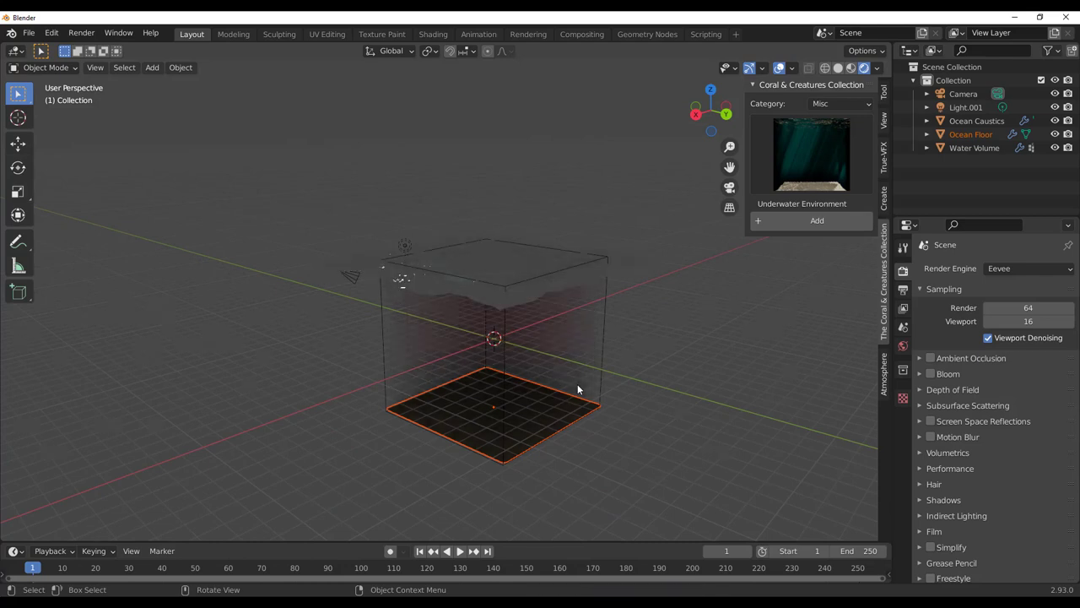
- Move Light.001 along X and down inside the water box above the sandy floor
middle_drag(578, 389, 520, 284)
click(394, 264)
click(443, 251)
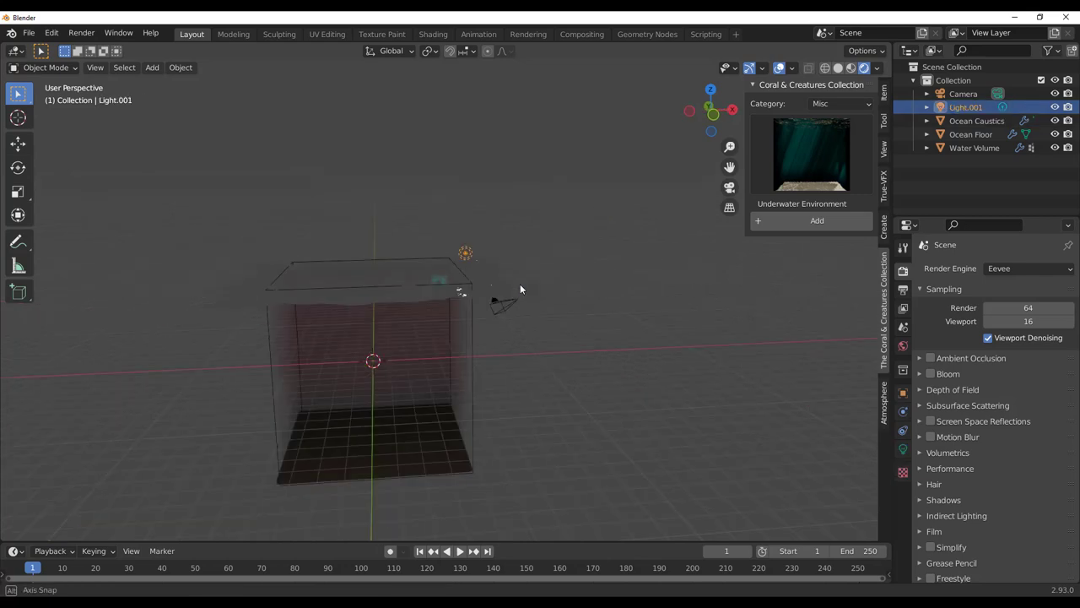
click(17, 145)
drag(504, 237, 392, 237)
middle_drag(391, 237, 397, 211)
drag(368, 193, 365, 329)
middle_drag(456, 357, 504, 424)
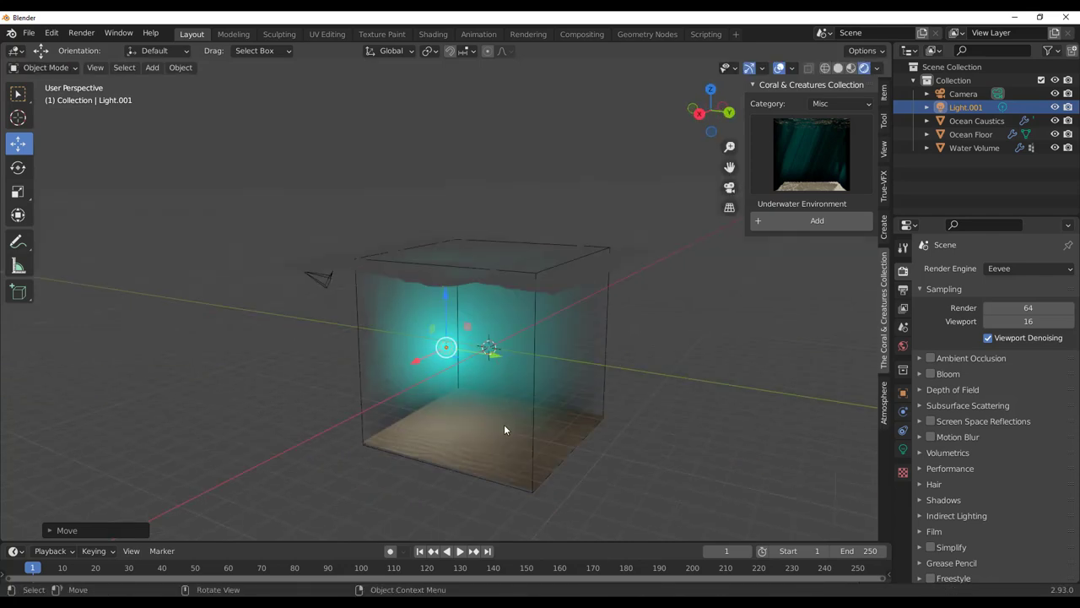
scroll(504, 430, up, 5)
middle_drag(600, 463, 518, 536)
middle_drag(549, 588, 627, 437)
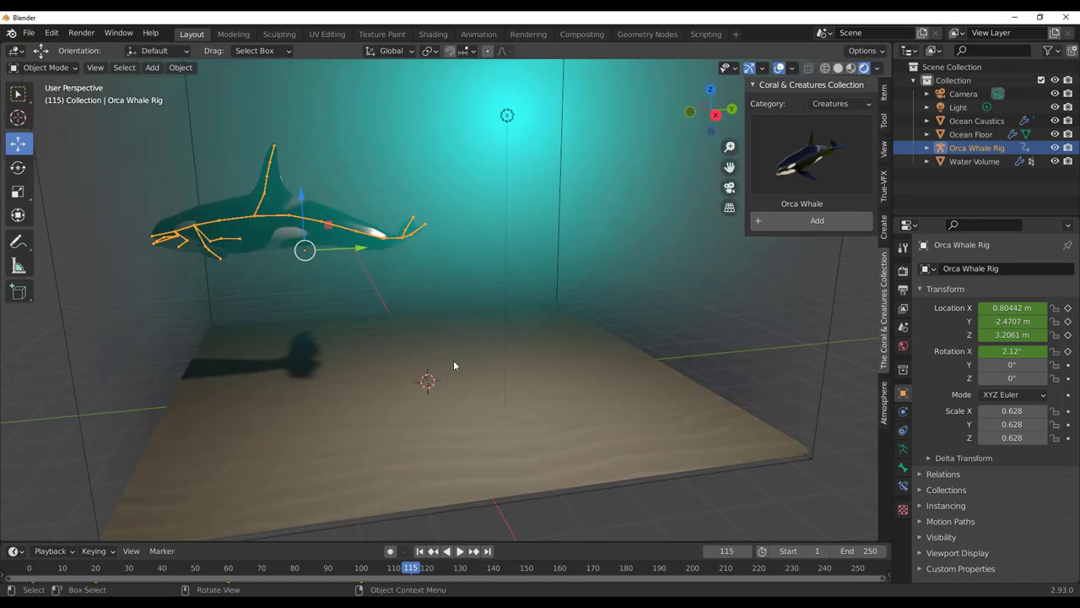
- Switch categories, add Coral Assembly1, and open the Misc asset thumbnail gallery
click(454, 360)
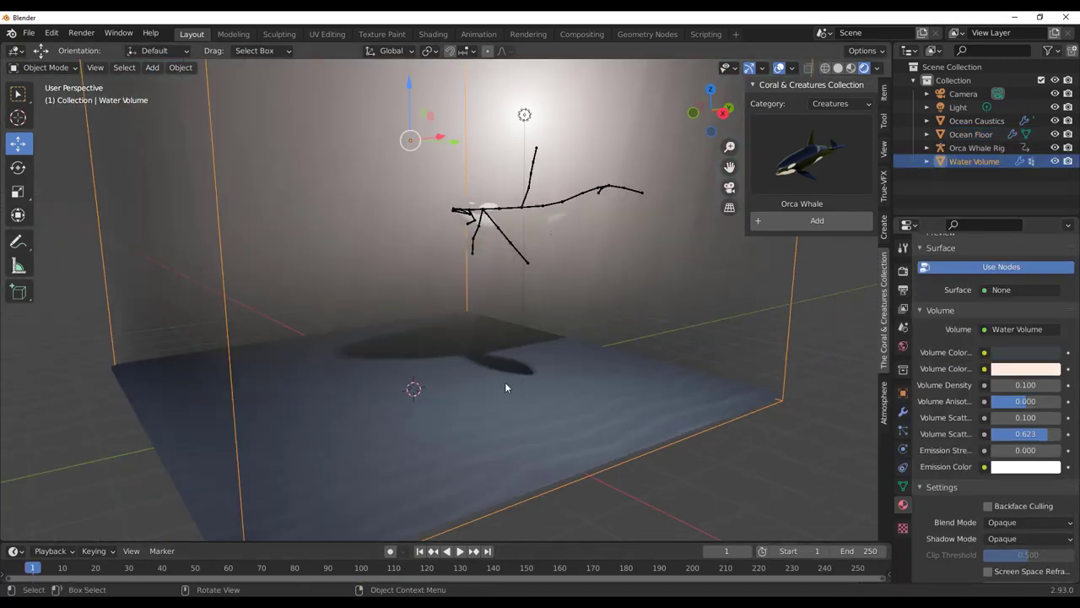
click(841, 103)
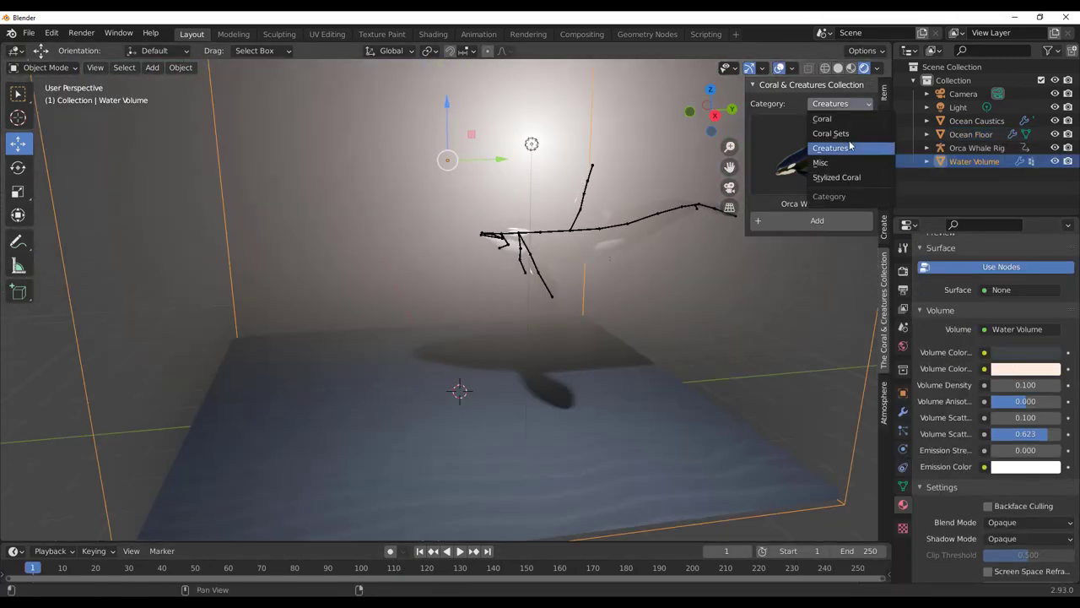
click(830, 133)
click(817, 220)
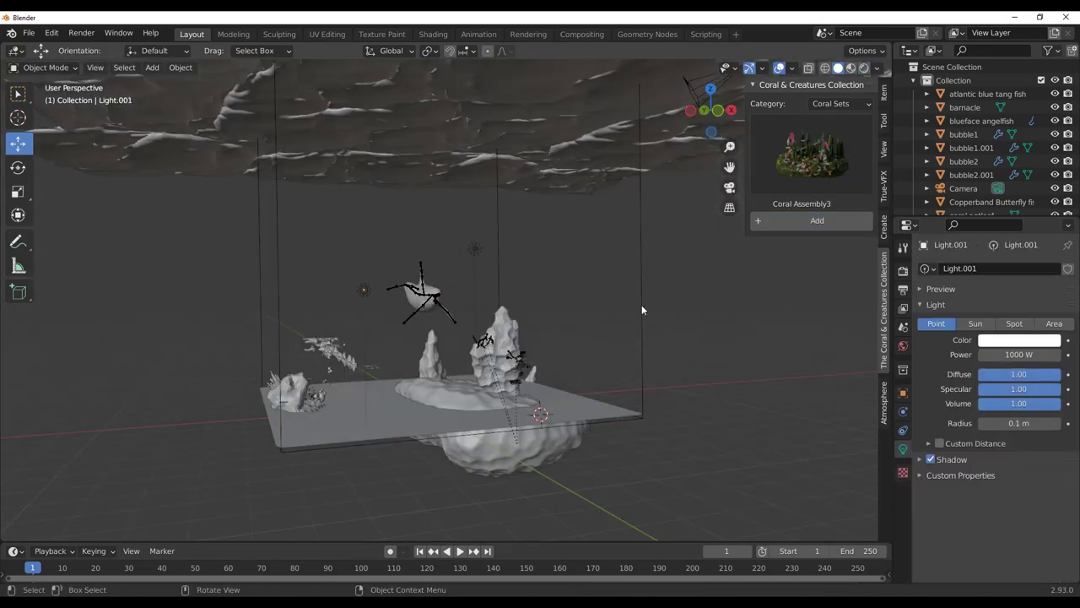
click(642, 305)
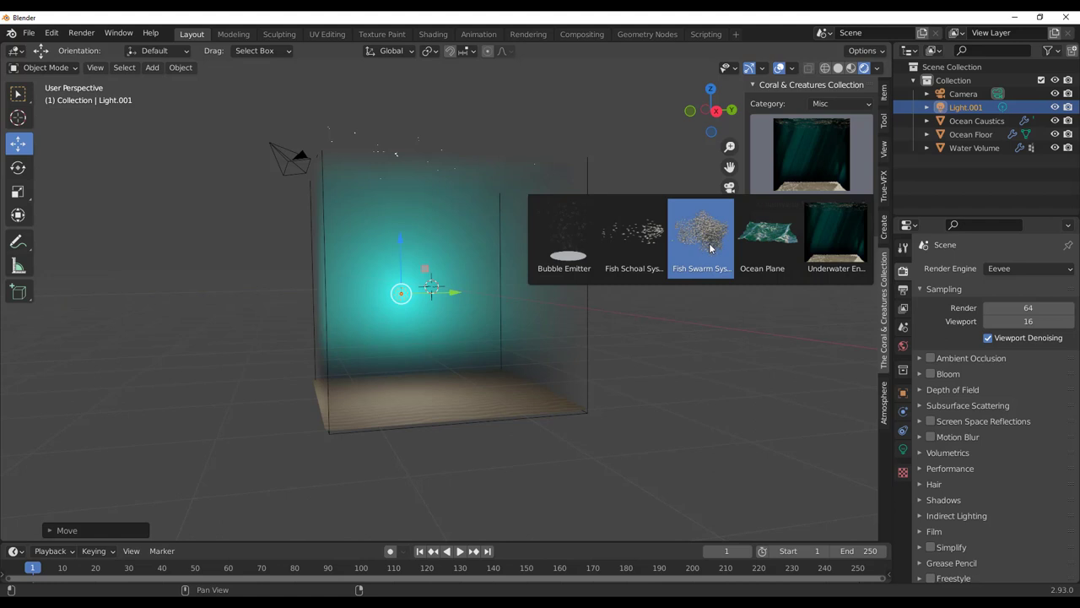
- Add the Ocean Plane, scale it up, and raise it vertically
click(771, 243)
click(798, 225)
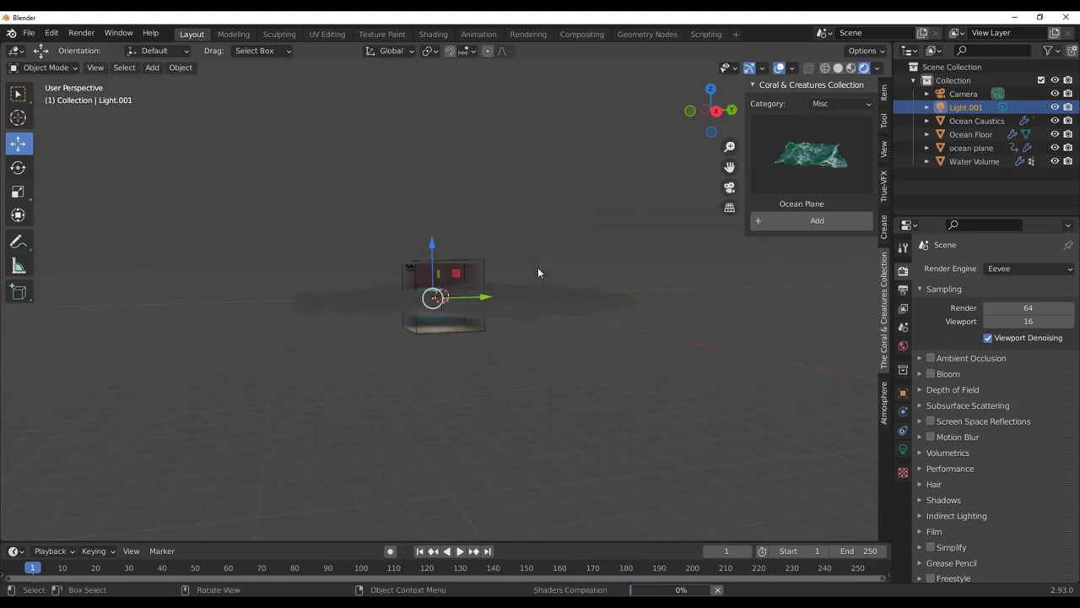
middle_drag(505, 269, 478, 340)
click(494, 310)
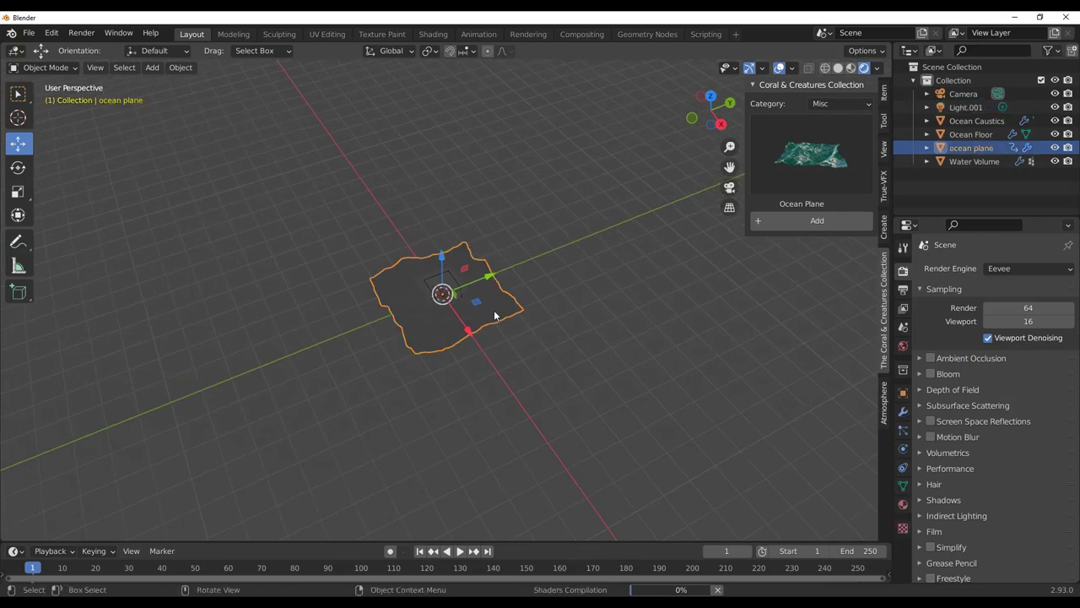
key(s)
click(655, 407)
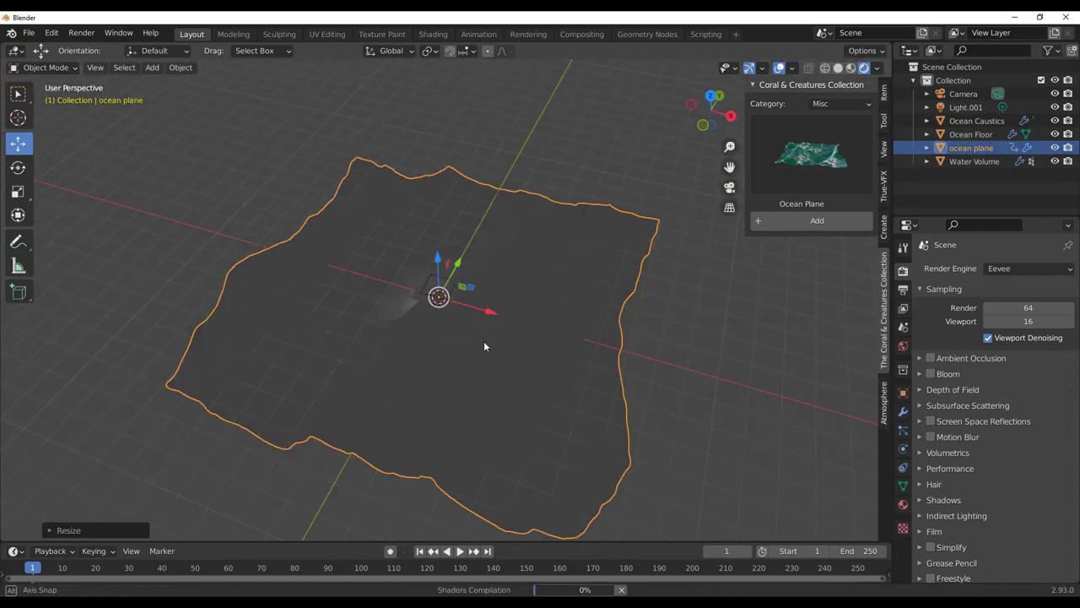
middle_drag(484, 341, 485, 299)
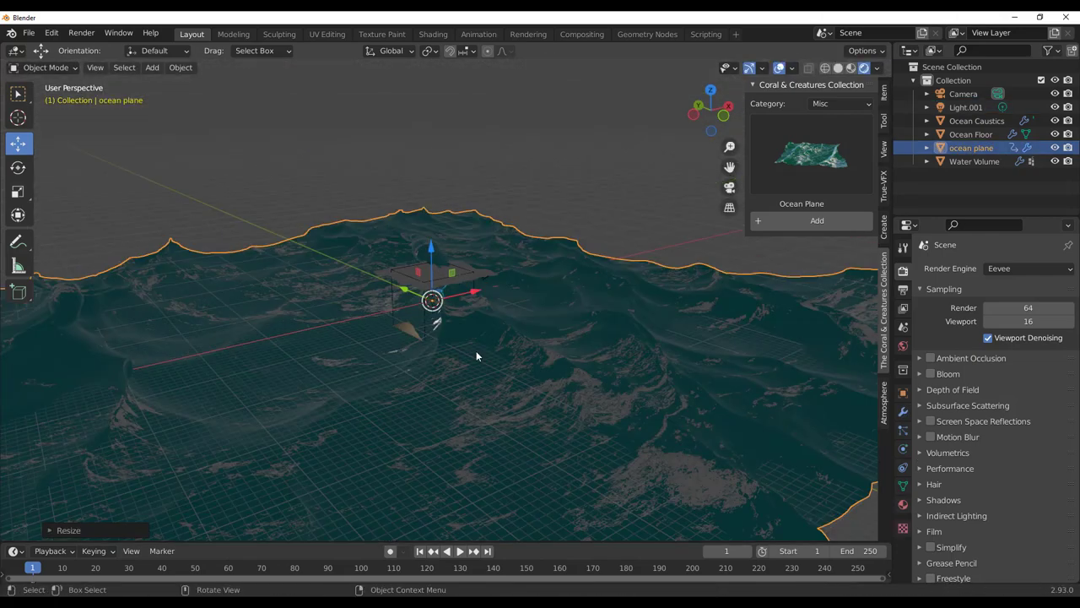
middle_drag(476, 351, 484, 348)
drag(437, 252, 441, 227)
middle_drag(532, 312, 505, 284)
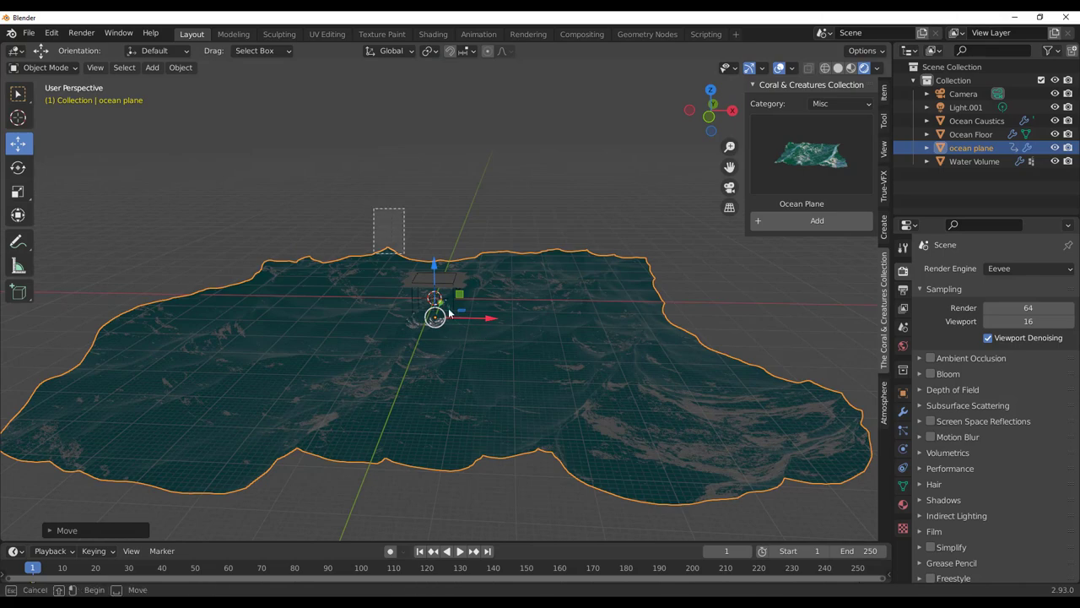
- Select the Water Volume and Ocean Caustics objects for removal
key(a)
middle_drag(500, 379, 561, 196)
scroll(559, 308, up, 3)
click(598, 125)
shift+click(577, 189)
shift+click(645, 278)
shift+click(686, 245)
- Delete the Water Volume, Ocean Caustics and the Ocean Floor plane
key(Delete)
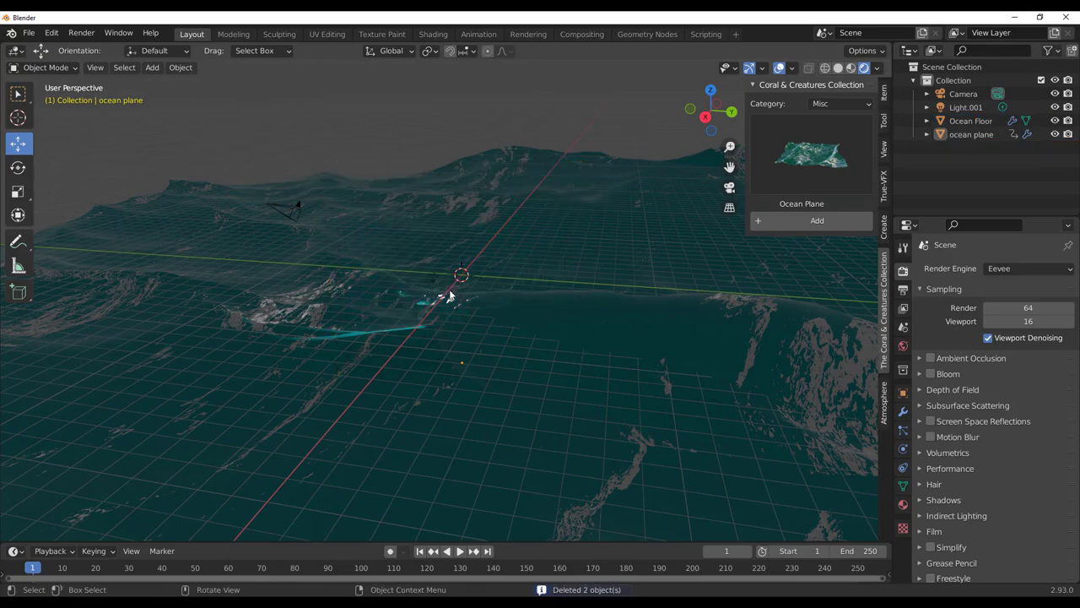
middle_drag(447, 296, 543, 319)
middle_drag(456, 347, 429, 319)
click(434, 430)
key(Delete)
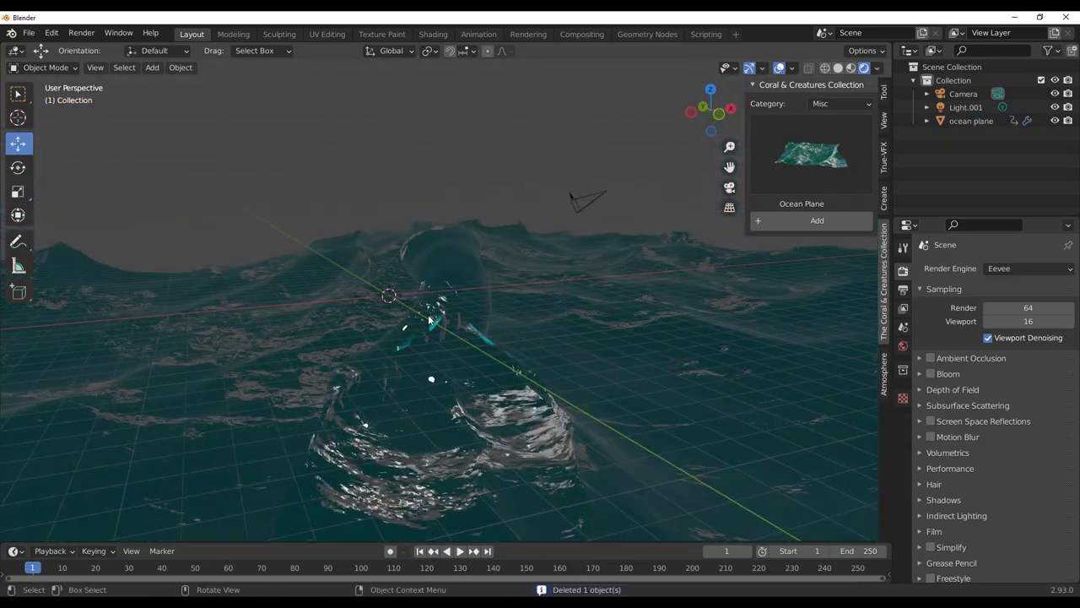
- Raise Light.001 along Z to sit above the ocean surface
click(407, 307)
drag(405, 264, 405, 51)
scroll(591, 291, down, 2)
middle_drag(592, 291, 498, 294)
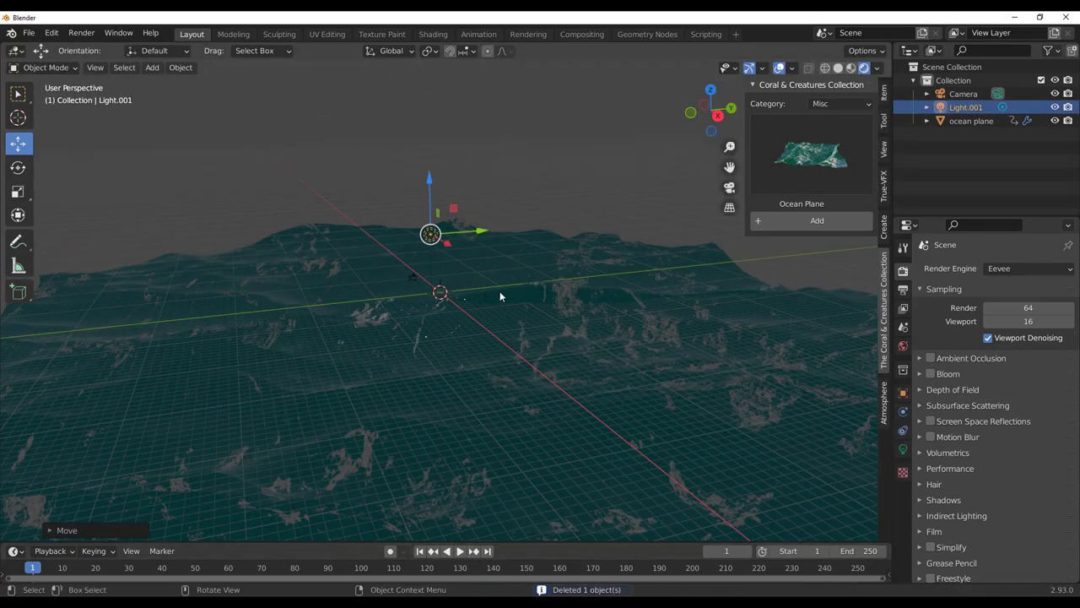
scroll(639, 341, down, 3)
scroll(545, 360, up, 3)
middle_drag(545, 360, 806, 17)
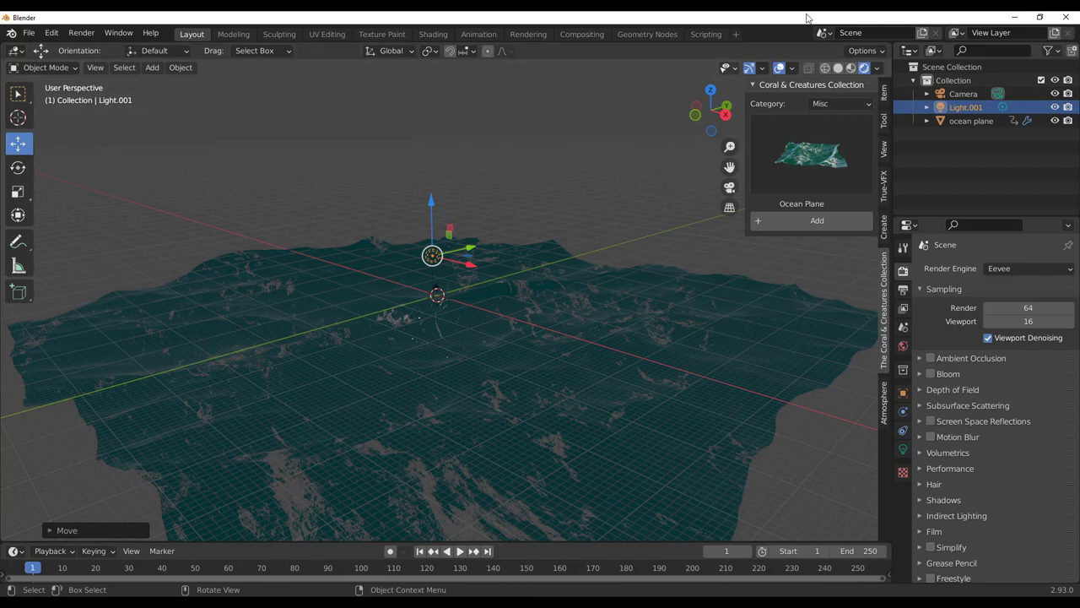
- Hide overlays, play the wave animation, then stop and return to frame 1
click(780, 68)
scroll(547, 293, down, 6)
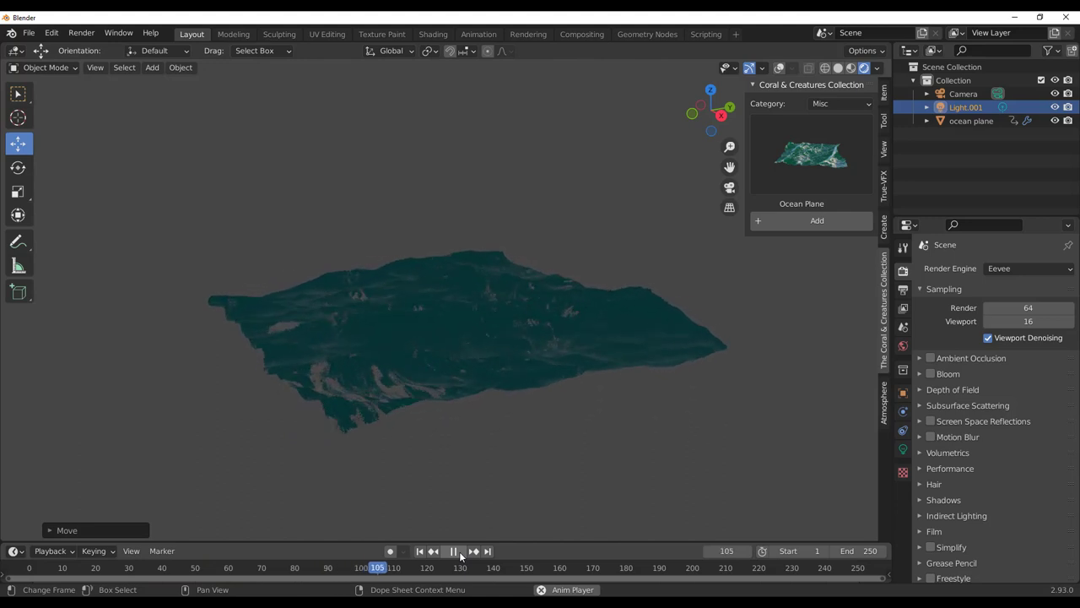
middle_drag(583, 329, 393, 326)
scroll(393, 325, up, 5)
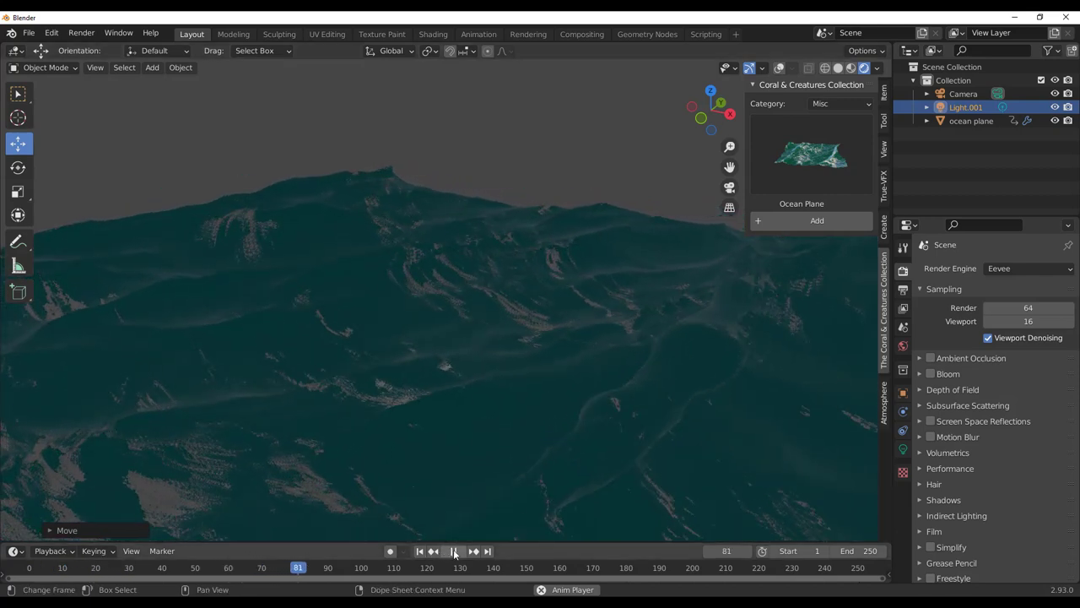
key(space)
key(shift+Left)
- Browse the Stylized Coral and Coral galleries, finishing on Coral Sets with Coral Assembly1 shown
click(842, 103)
click(598, 306)
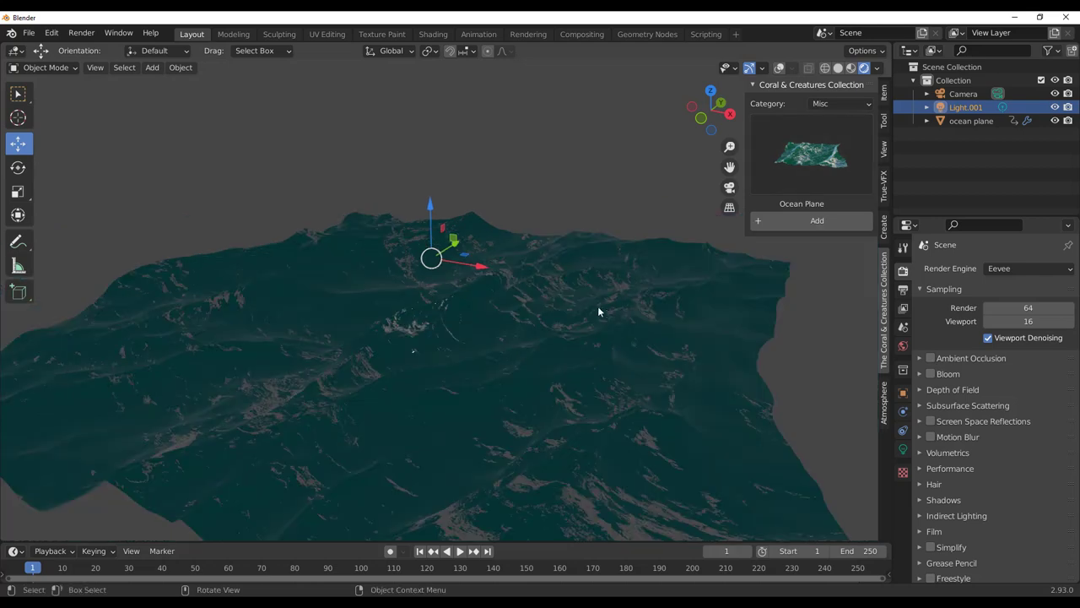
click(810, 154)
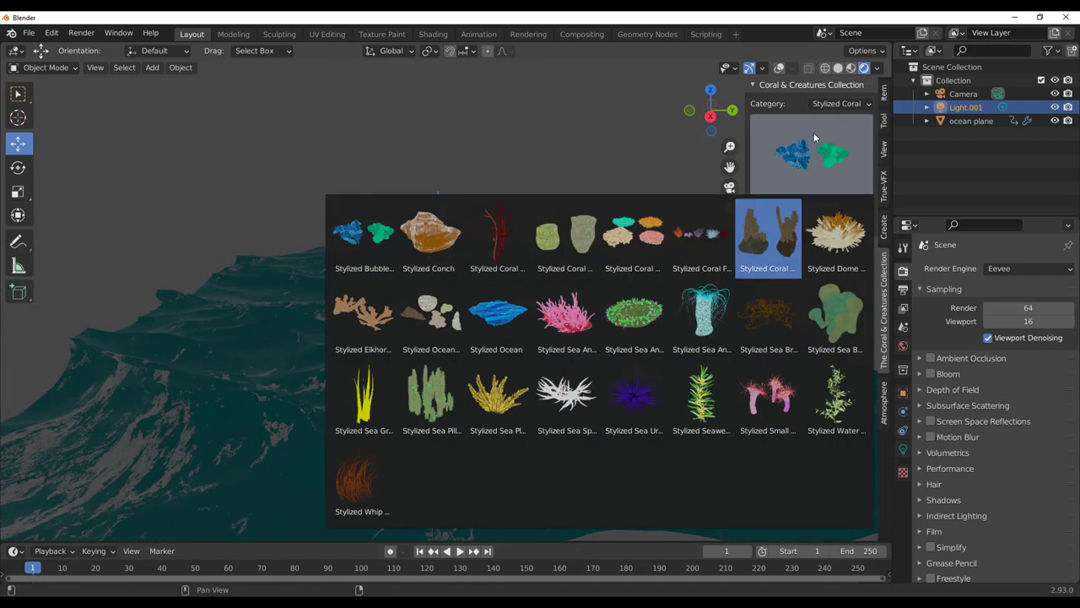
click(834, 103)
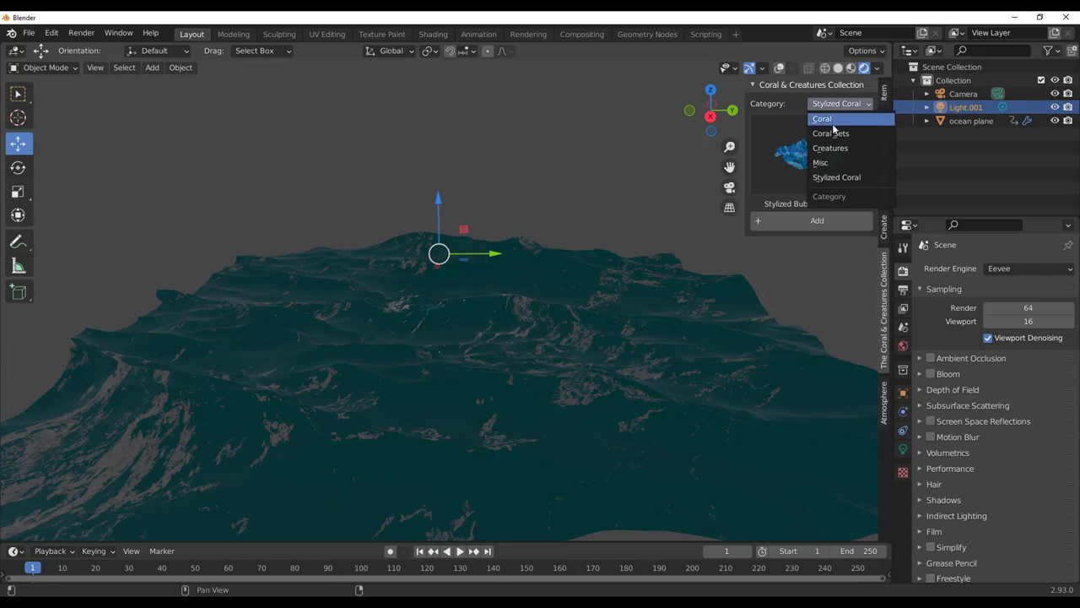
click(831, 120)
click(814, 156)
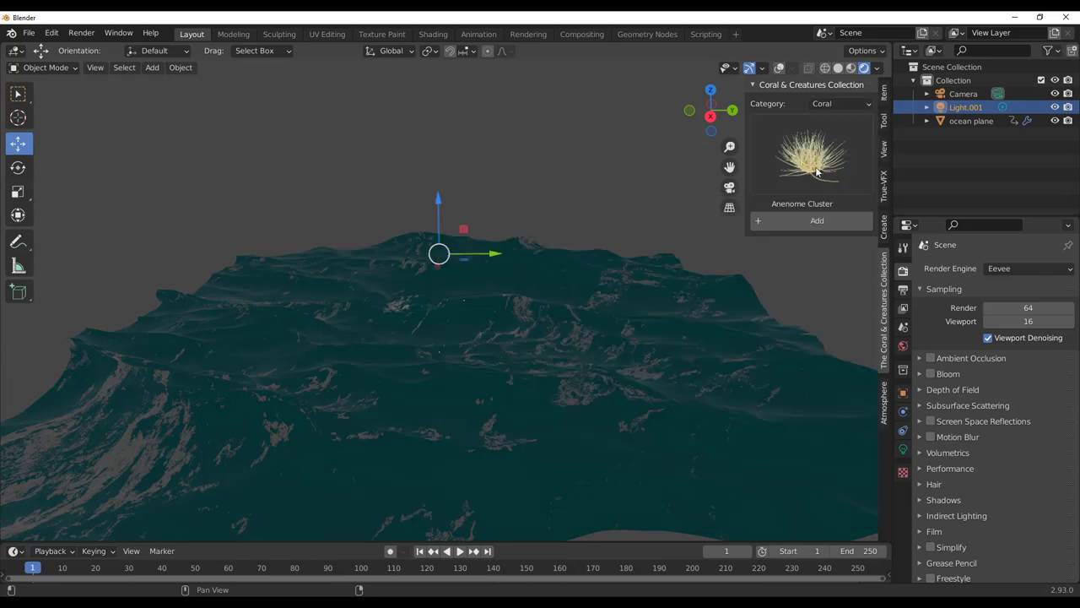
click(828, 104)
click(826, 135)
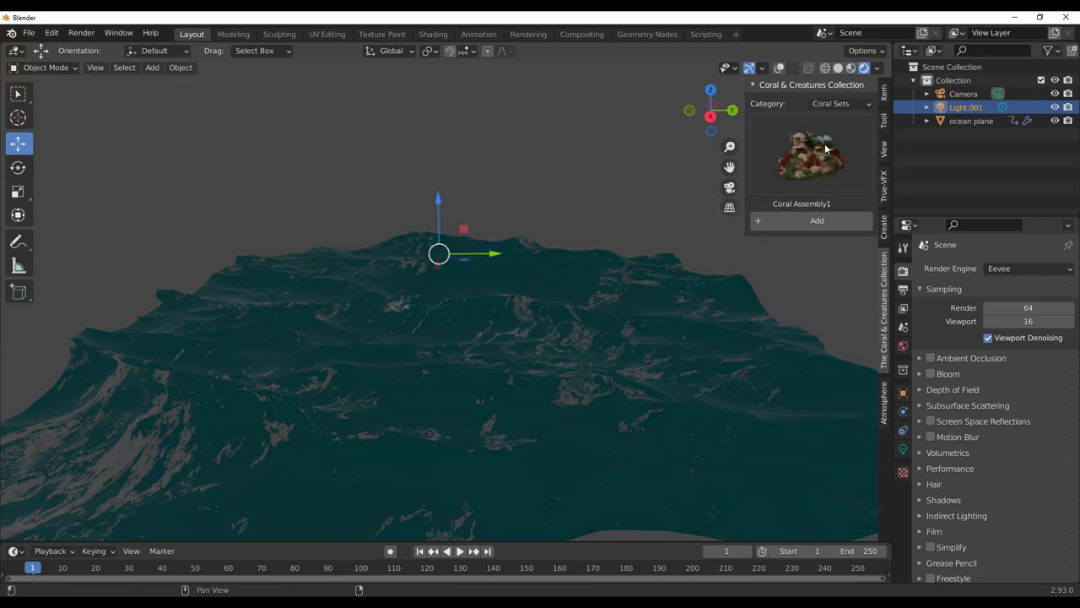
click(825, 149)
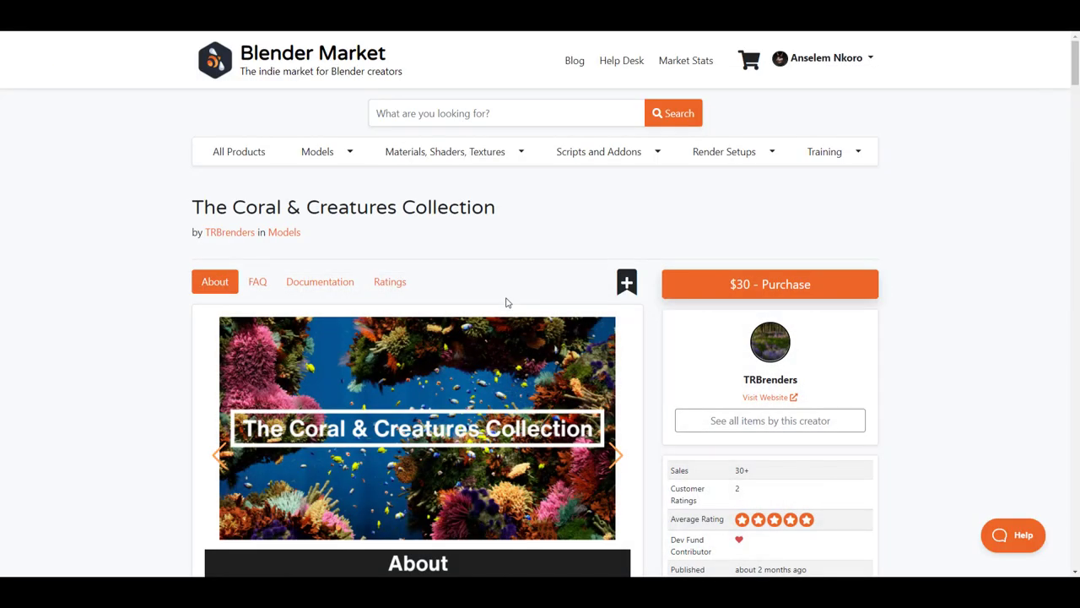
- Scroll through The Coral & Creatures Collection product page on Blender Market
scroll(506, 299, down, 5)
scroll(506, 299, down, 5)
scroll(509, 295, up, 12)
scroll(920, 378, down, 5)
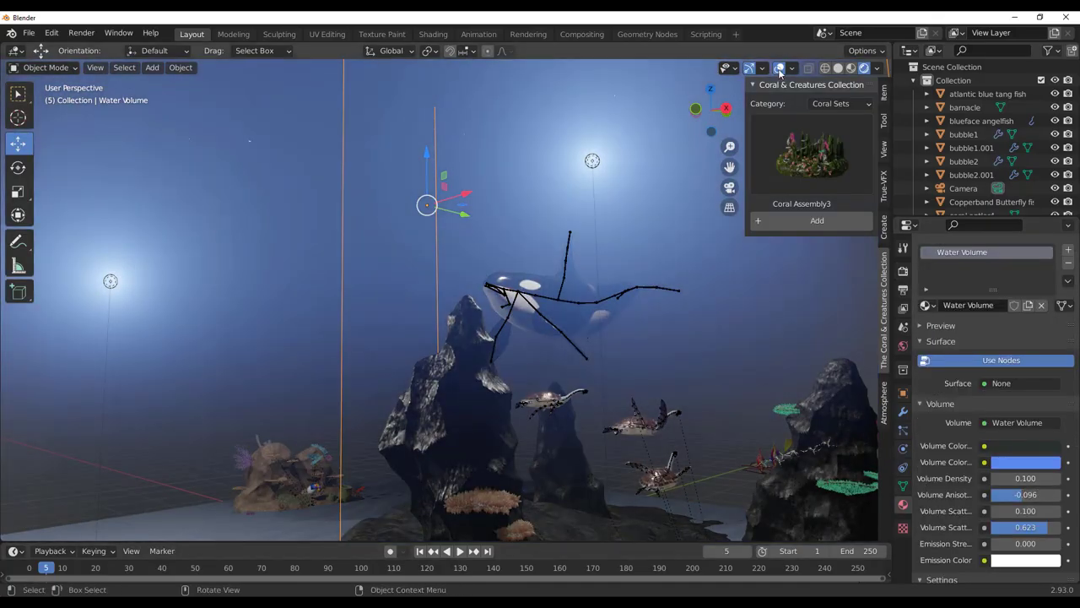
- Hide overlays and play the finished underwater scene through the camera view
click(779, 69)
key(KP_0)
click(460, 551)
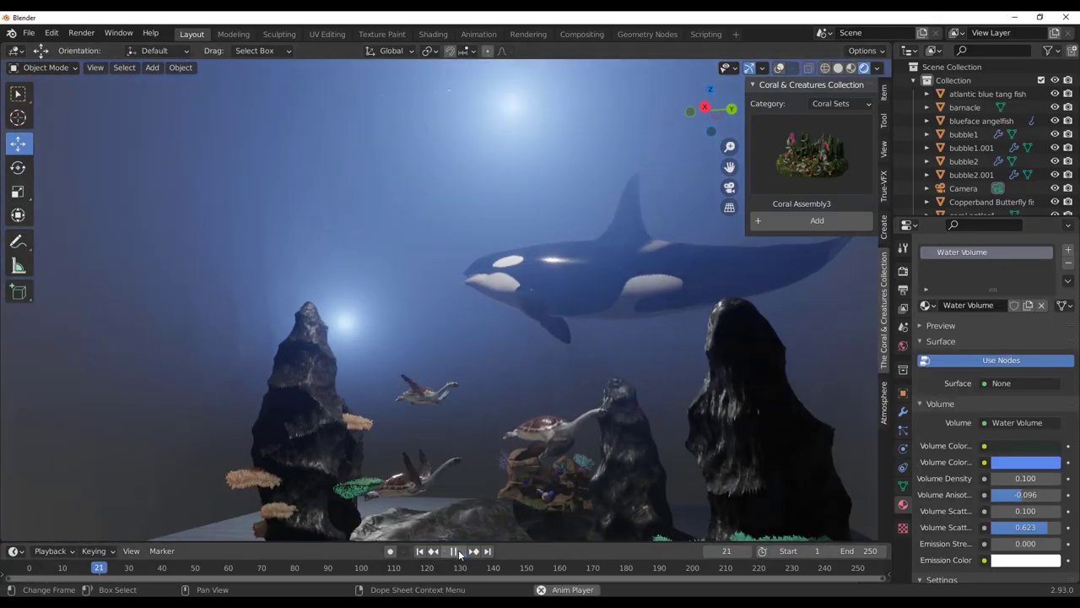